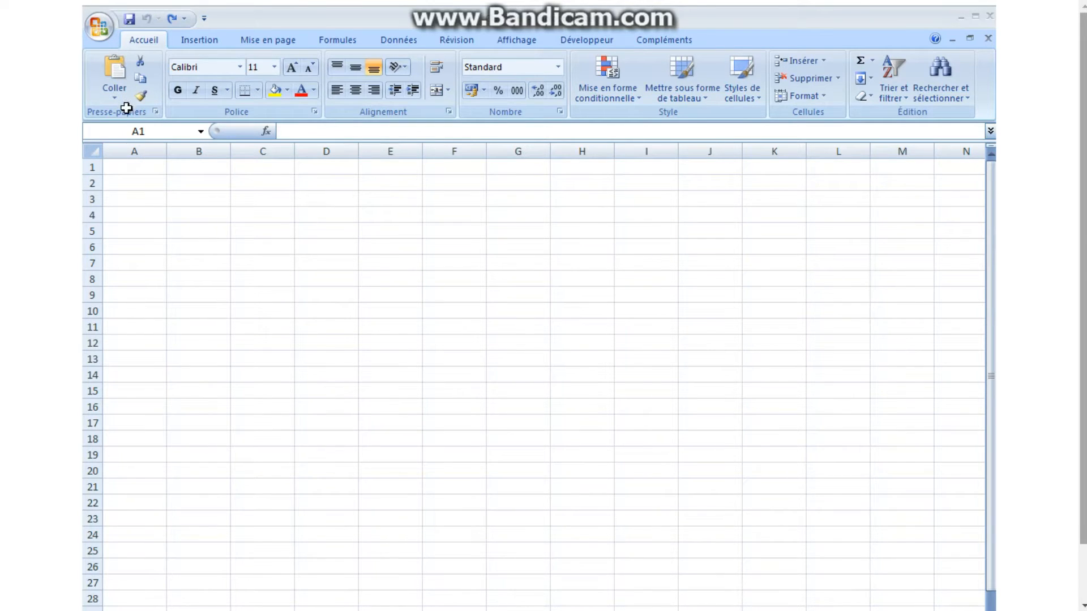
- Enter the heading "dépenses" in cell A1 and the first expense item "location salle" in A3
{"action": "left_click", "coordinate": [129, 165]}
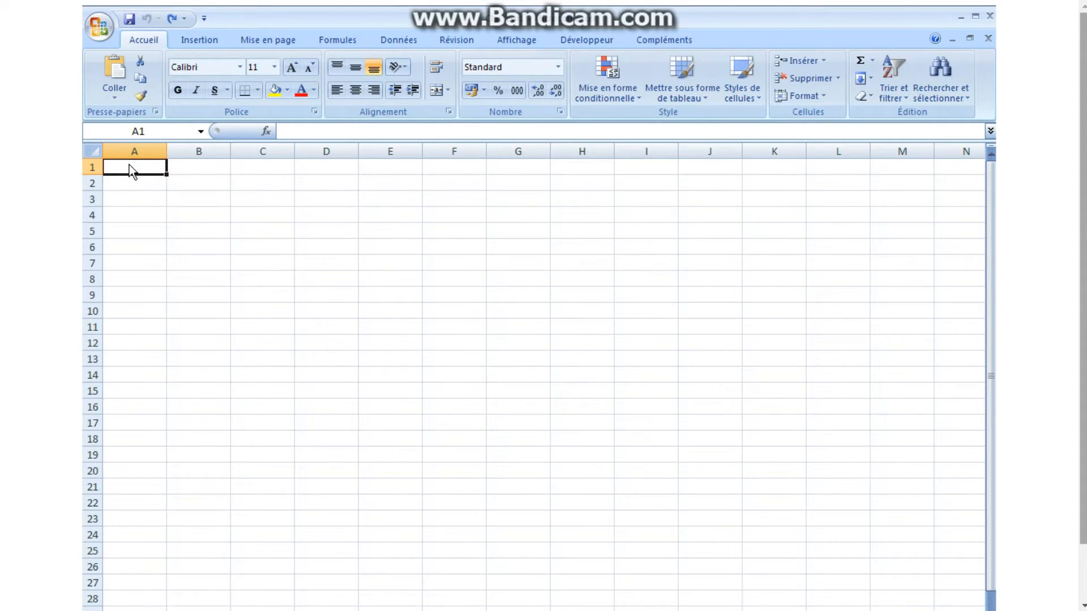
{"action": "type", "text": "dépenses"}
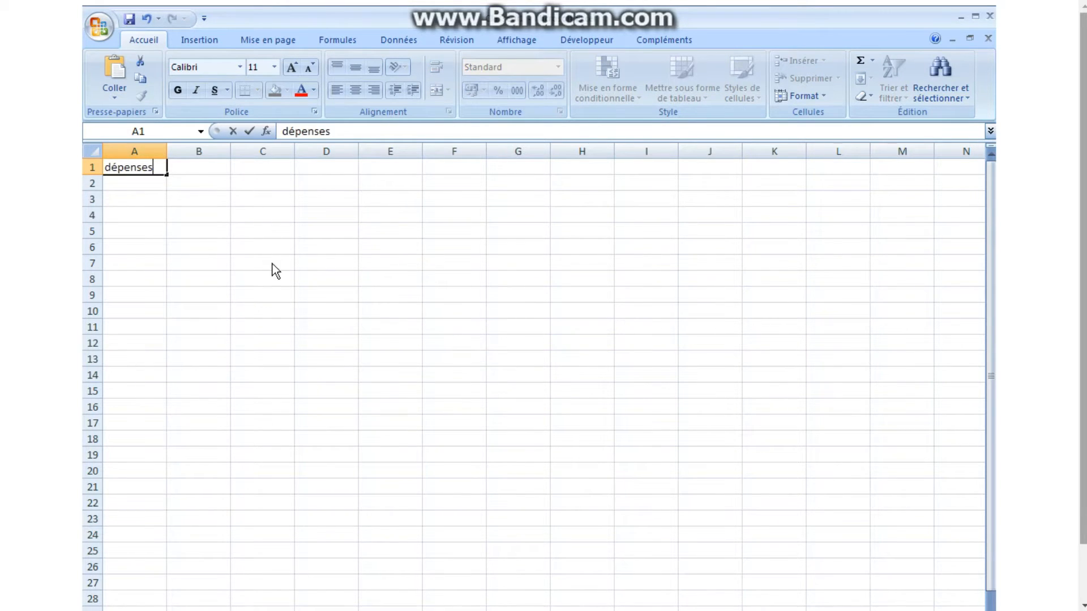
{"action": "key", "text": "Return"}
{"action": "key", "text": "Return"}
{"action": "type", "text": "l"}
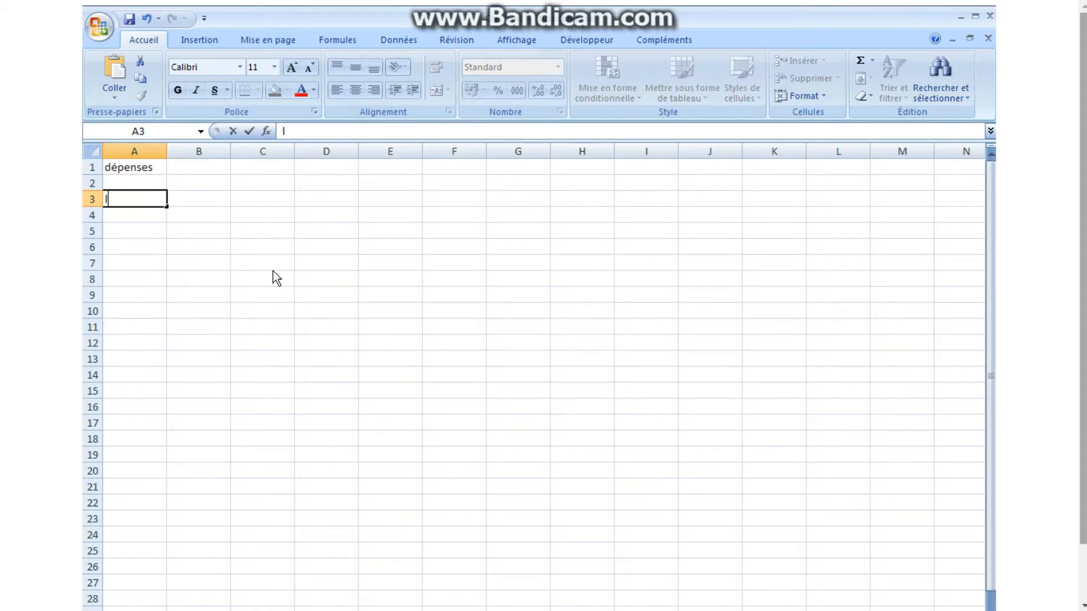
{"action": "type", "text": "ocation"}
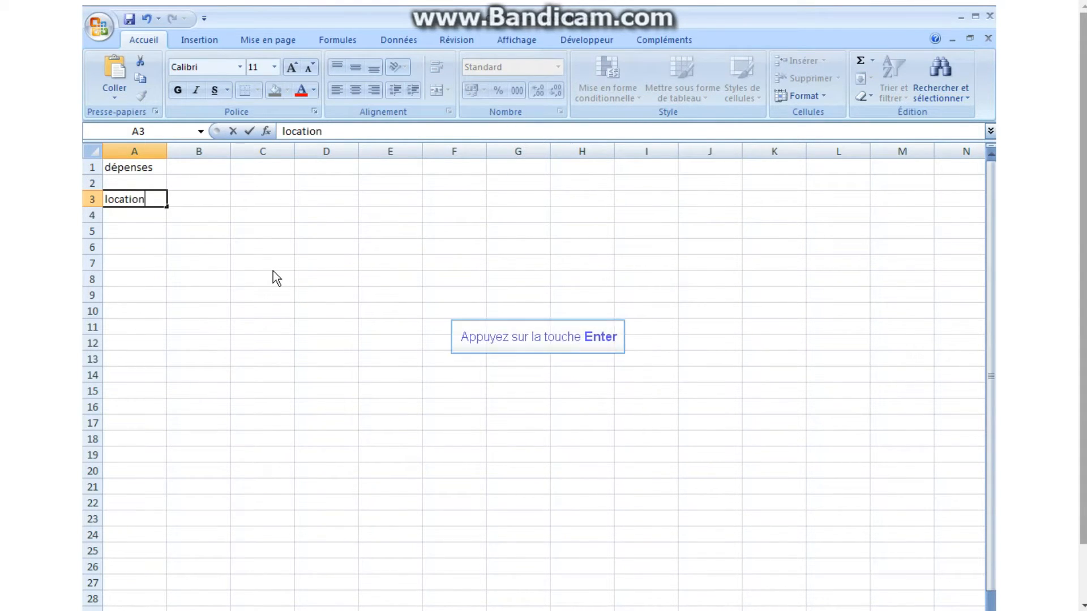
{"action": "type", "text": " sal"}
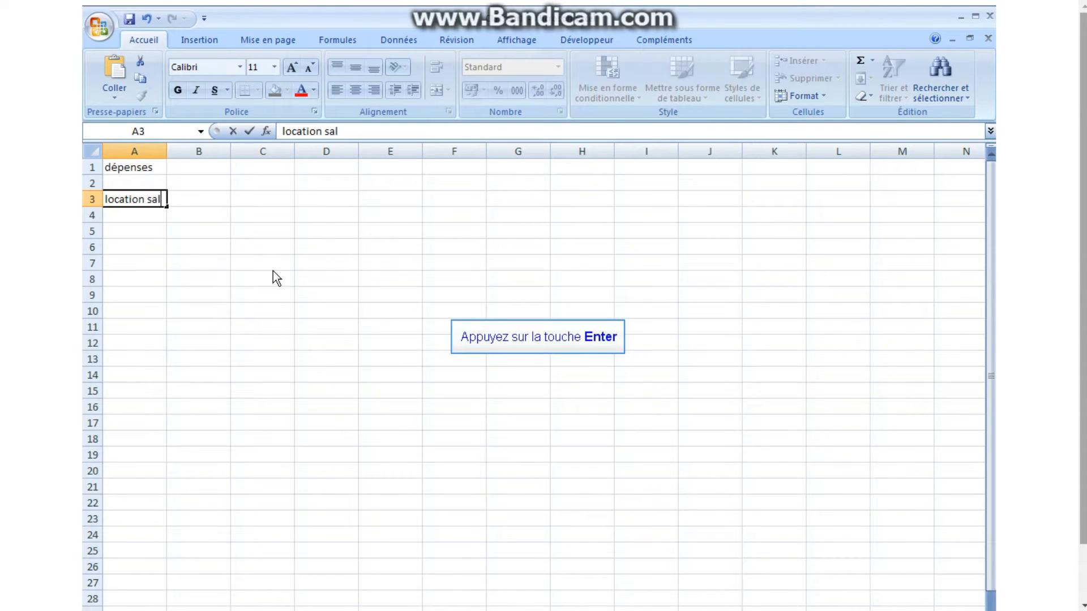
{"action": "type", "text": "le"}
{"action": "key", "text": "Return"}
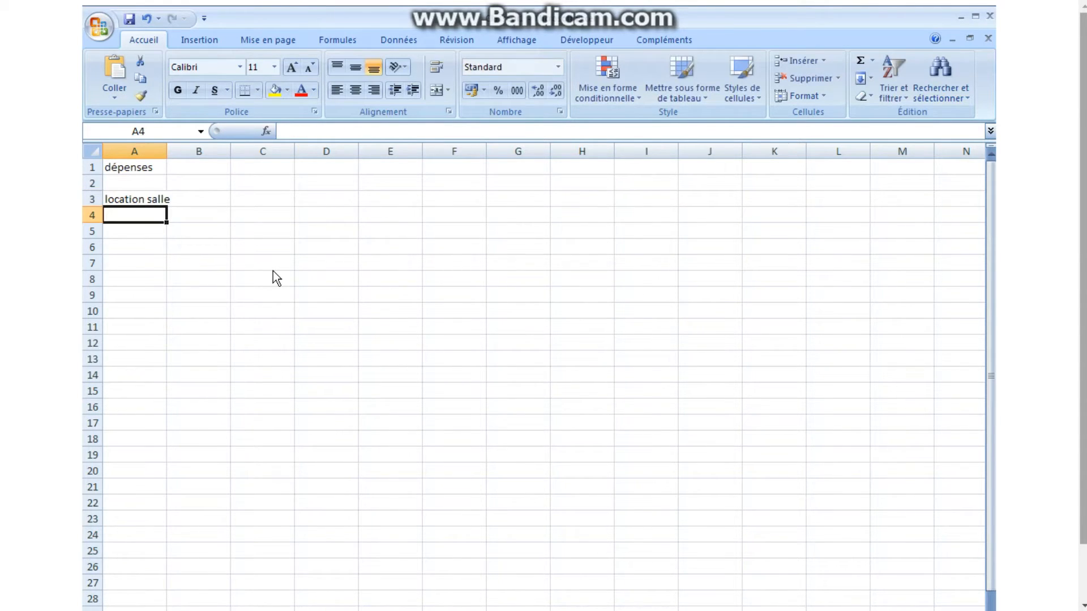
- Add the expense items "DJ", "sécurité" and "boissons" in cells A4 to A6
{"action": "type", "text": "DJ"}
{"action": "key", "text": "Return"}
{"action": "type", "text": "sé"}
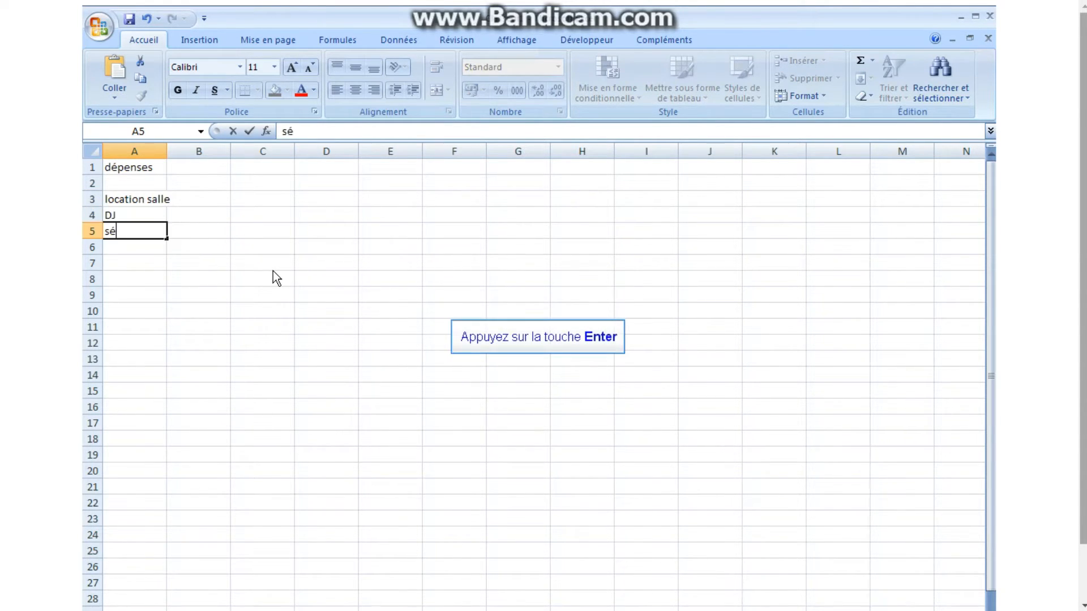
{"action": "type", "text": "curité"}
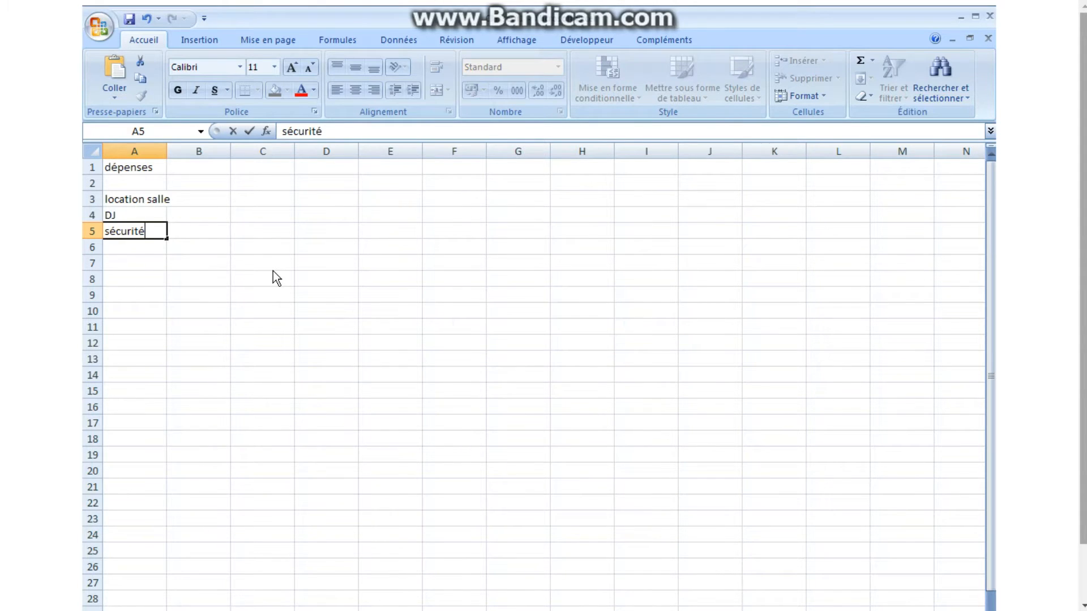
{"action": "key", "text": "Return"}
{"action": "type", "text": "b"}
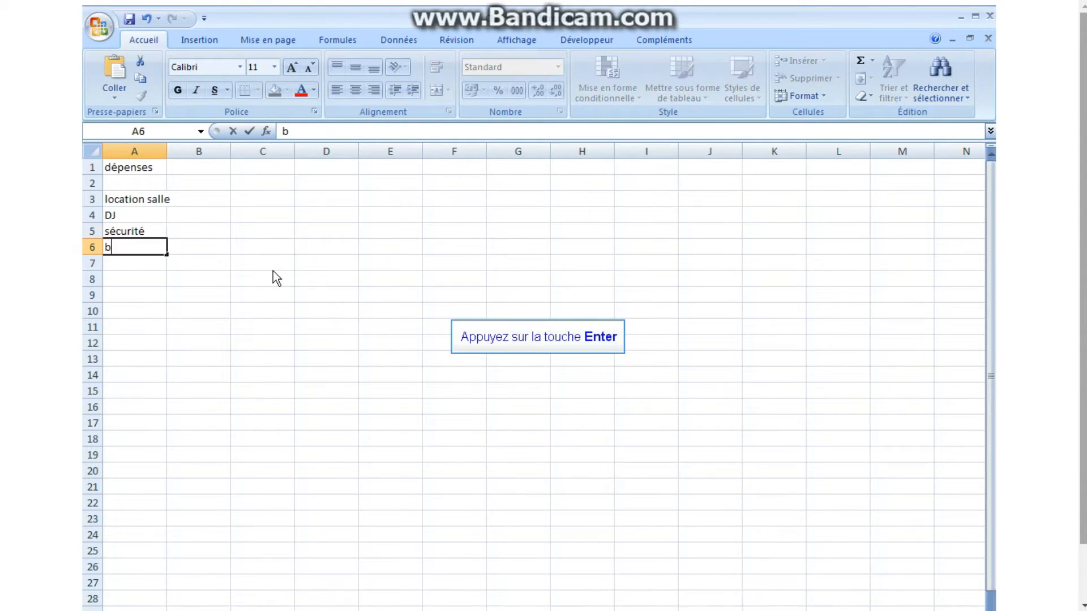
{"action": "type", "text": "oissons"}
{"action": "key", "text": "Return"}
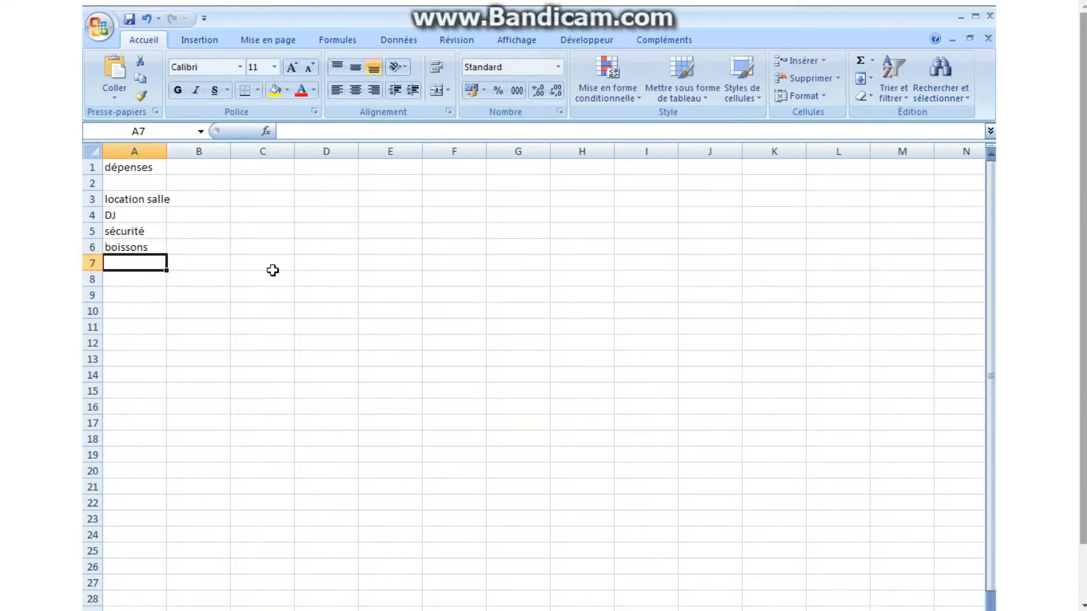
- Complete the expense list with "nettoyage" in cell A7 and "taxes" in A8
{"action": "type", "text": "netto"}
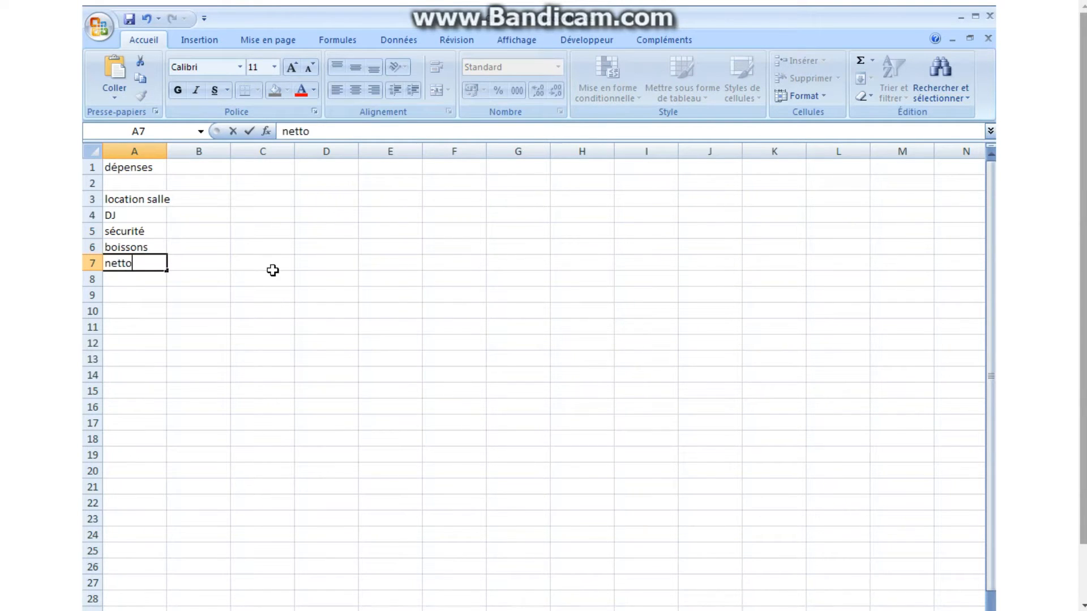
{"action": "type", "text": "yage"}
{"action": "key", "text": "Return"}
{"action": "type", "text": "tax"}
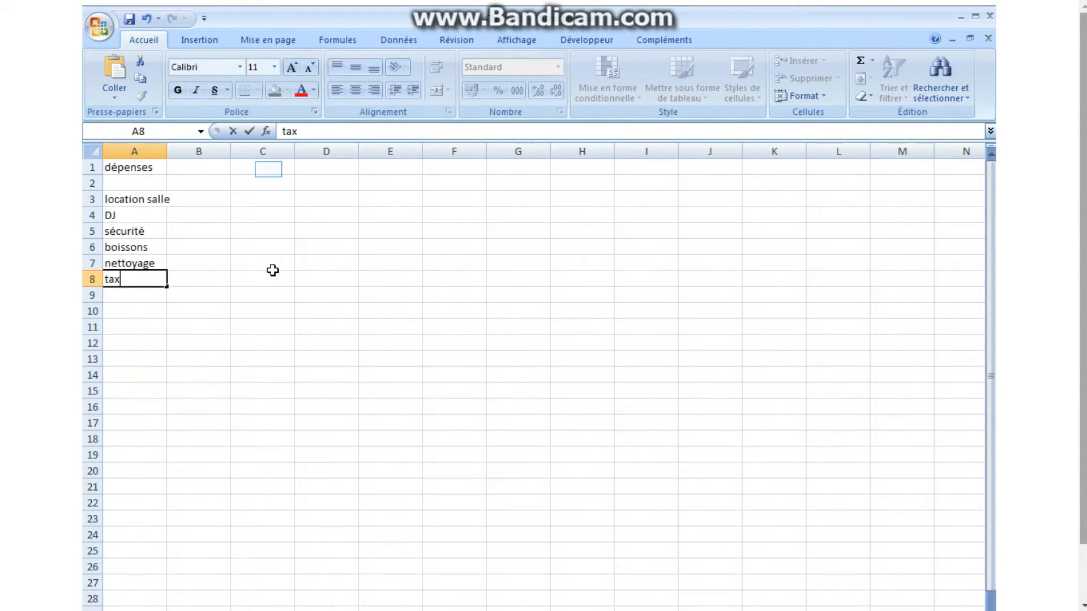
{"action": "type", "text": "es"}
- Enter the heading "recettes" in cell C1 and list "entrées", "boissons" and "tombola" in C3 to C5
{"action": "left_click", "coordinate": [268, 169]}
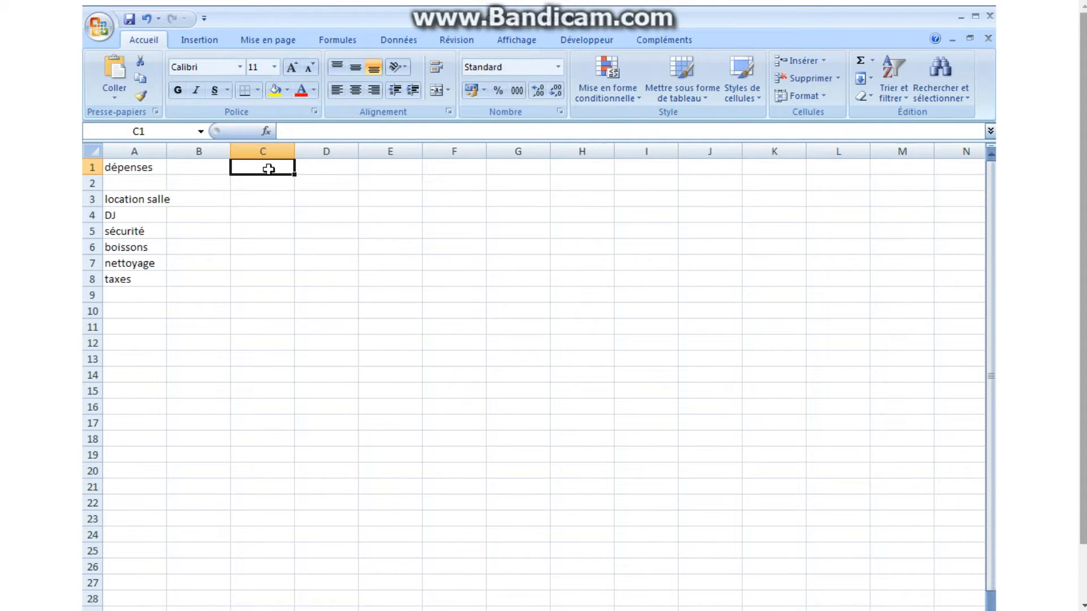
{"action": "type", "text": "recettes"}
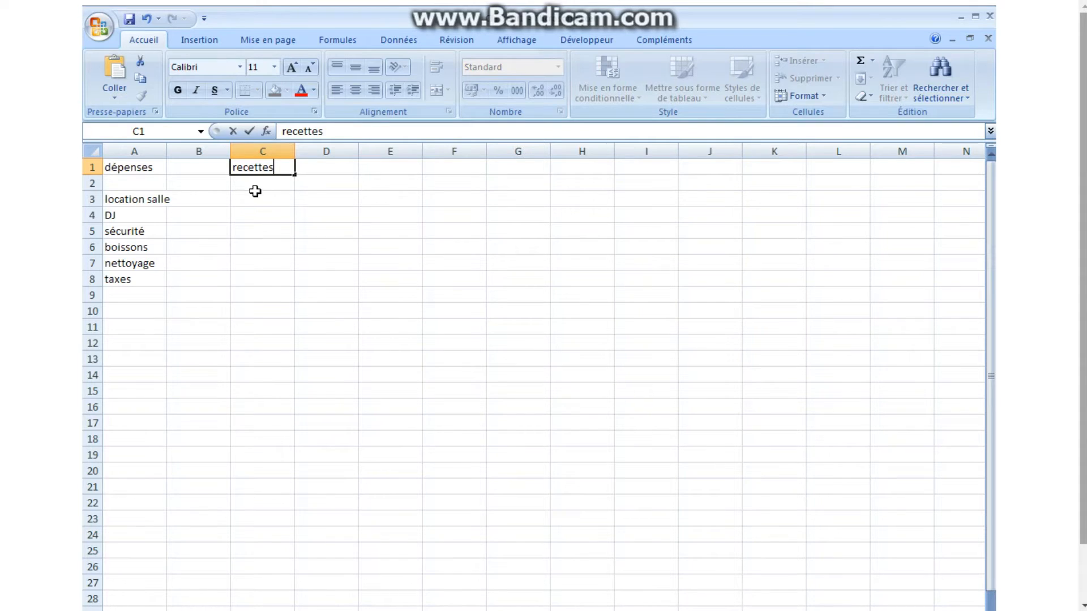
{"action": "key", "text": "Return"}
{"action": "left_click", "coordinate": [256, 201]}
{"action": "type", "text": "entrées"}
{"action": "key", "text": "Return"}
{"action": "type", "text": "boissons"}
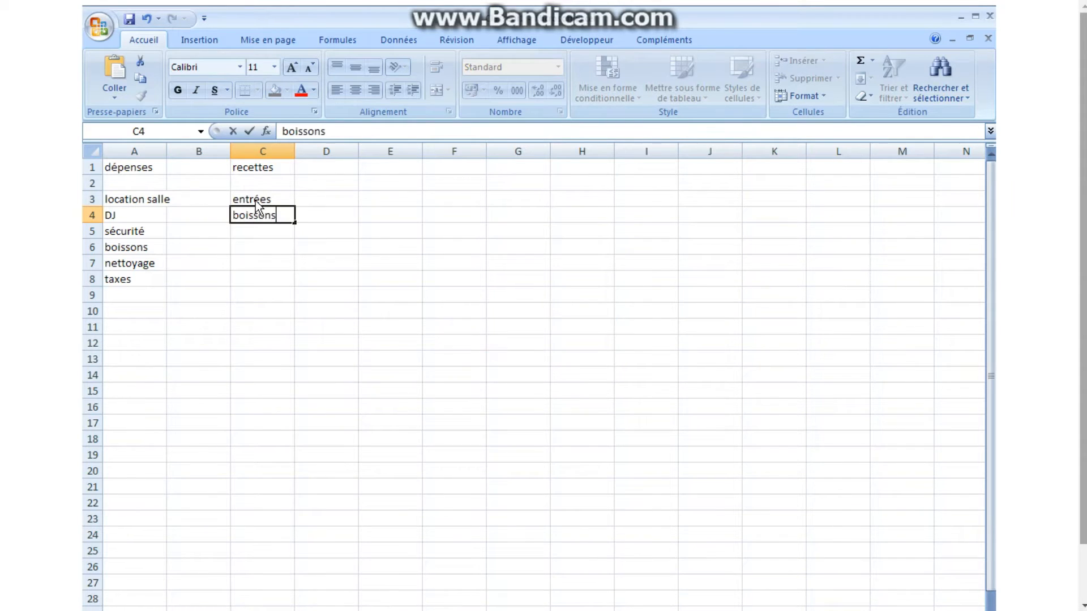
{"action": "key", "text": "Return"}
{"action": "type", "text": "tombola"}
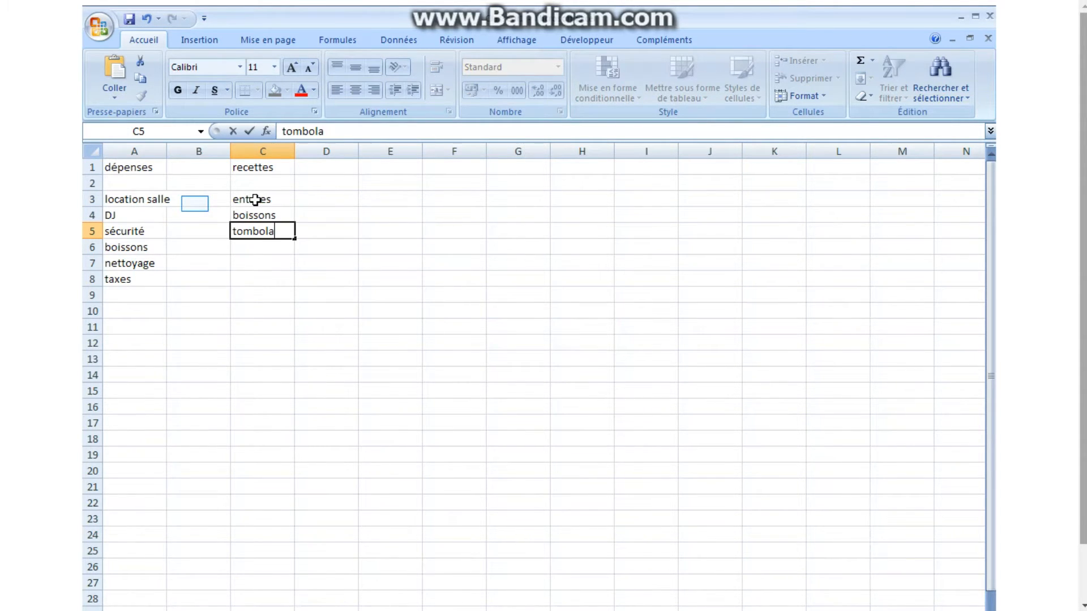
- Enter the expense amounts 500 for location salle, 250 for DJ and 300 for sécurité in B3 to B5
{"action": "left_click", "coordinate": [196, 205]}
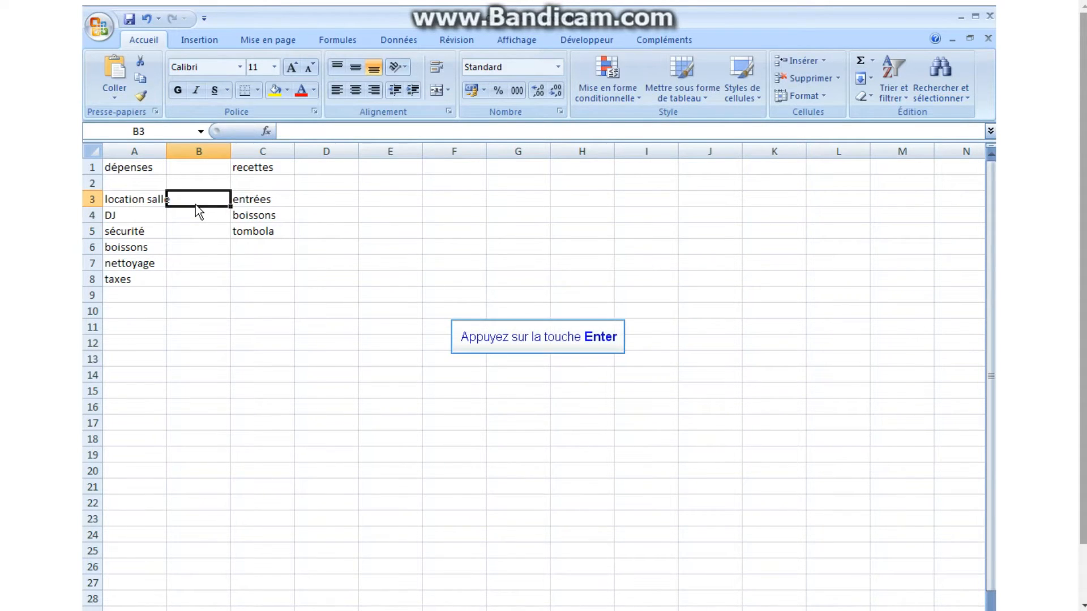
{"action": "type", "text": "500"}
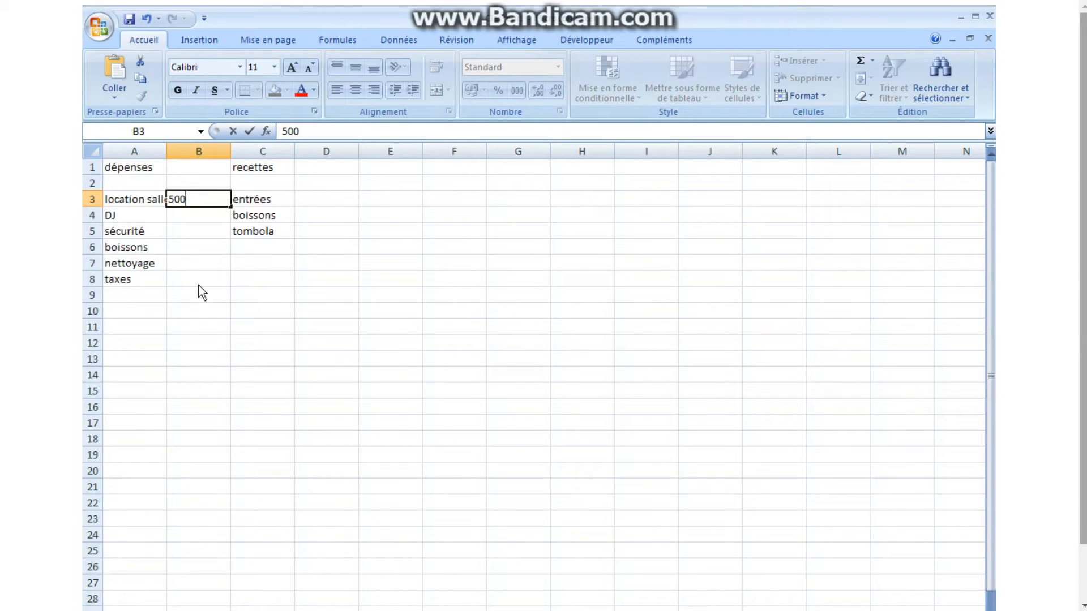
{"action": "key", "text": "Return"}
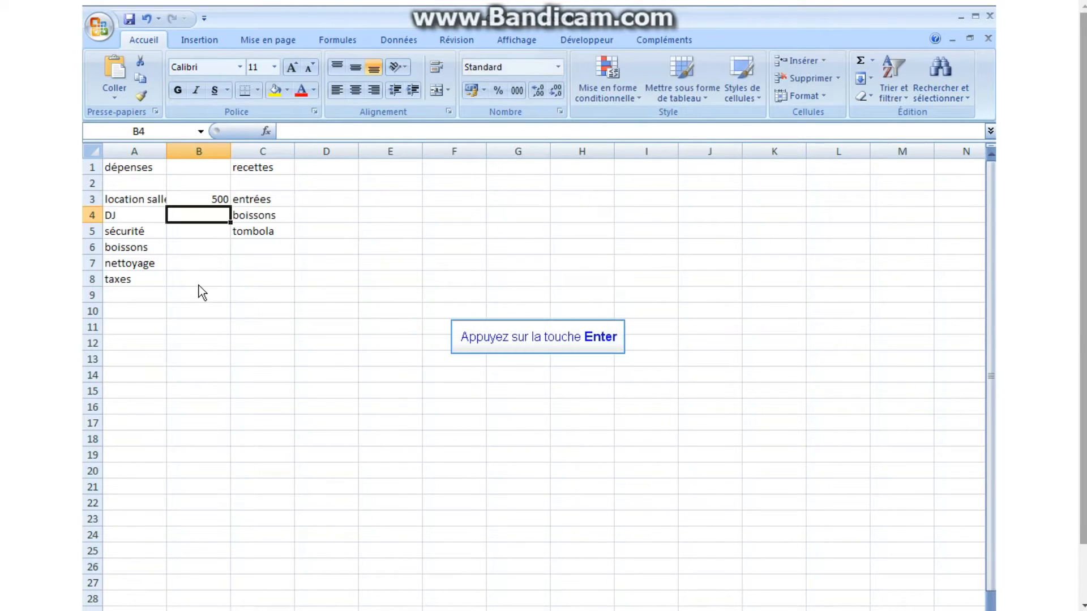
{"action": "type", "text": "250"}
{"action": "key", "text": "Return"}
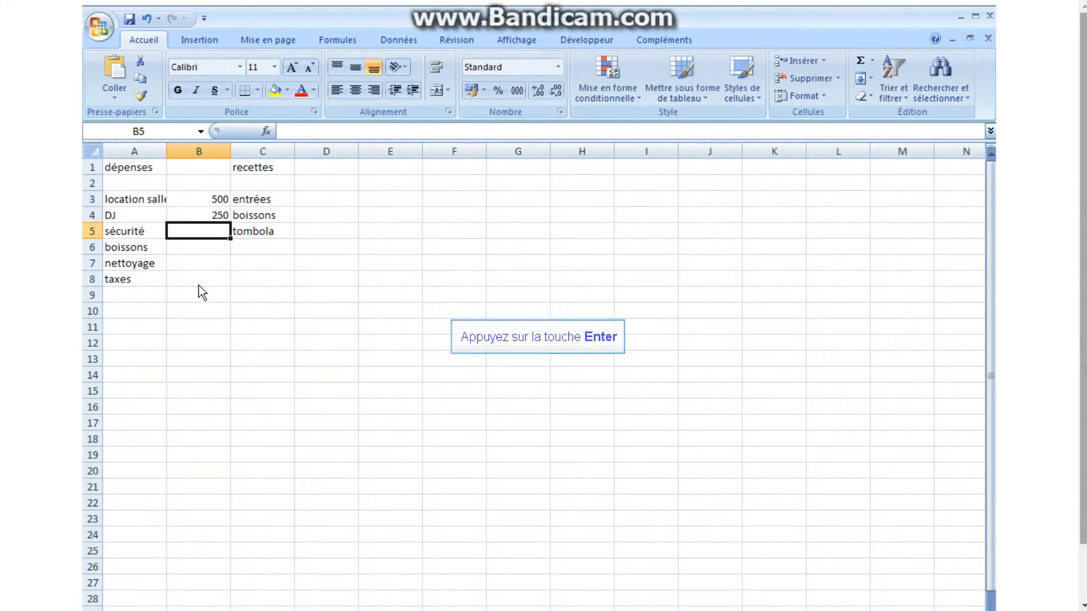
{"action": "type", "text": "300"}
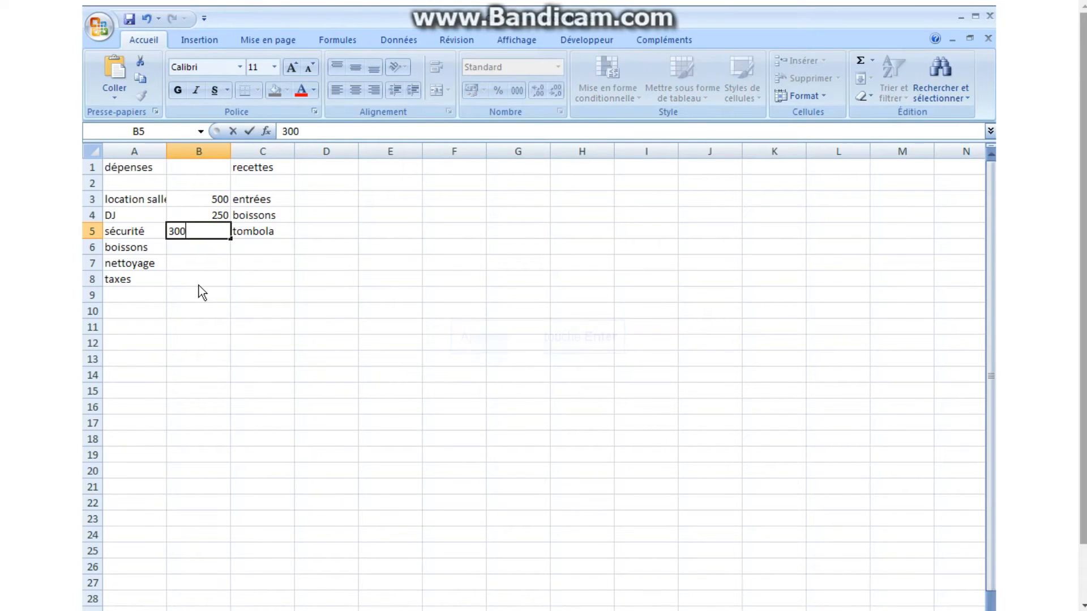
{"action": "key", "text": "Return"}
- Enter the expense amounts 1000 for boissons, 250 for nettoyage and 300 for taxes in B6 to B8
{"action": "type", "text": "1000"}
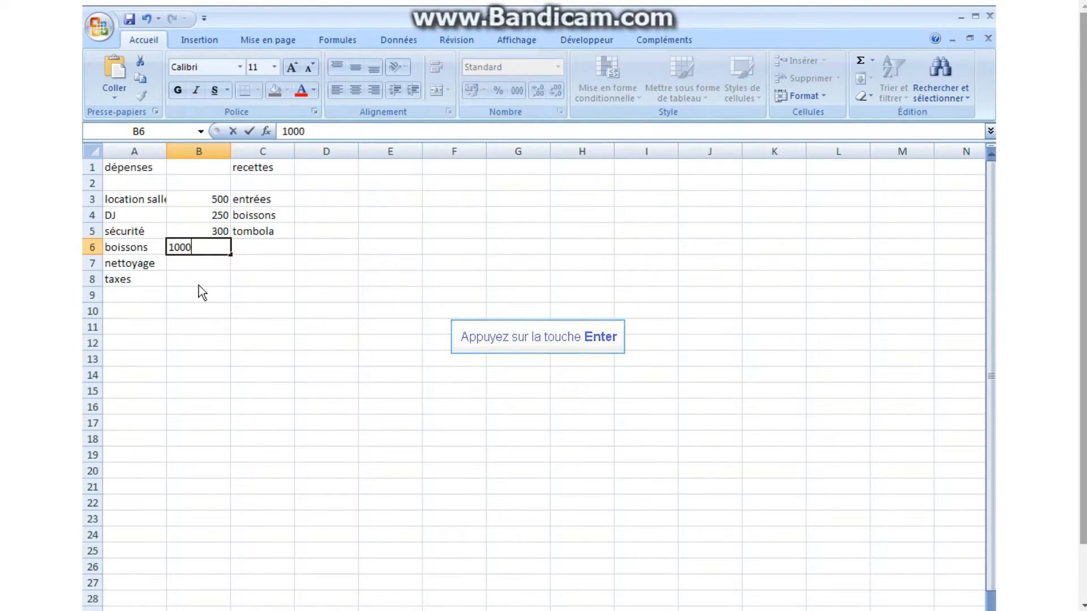
{"action": "key", "text": "Return"}
{"action": "type", "text": "2"}
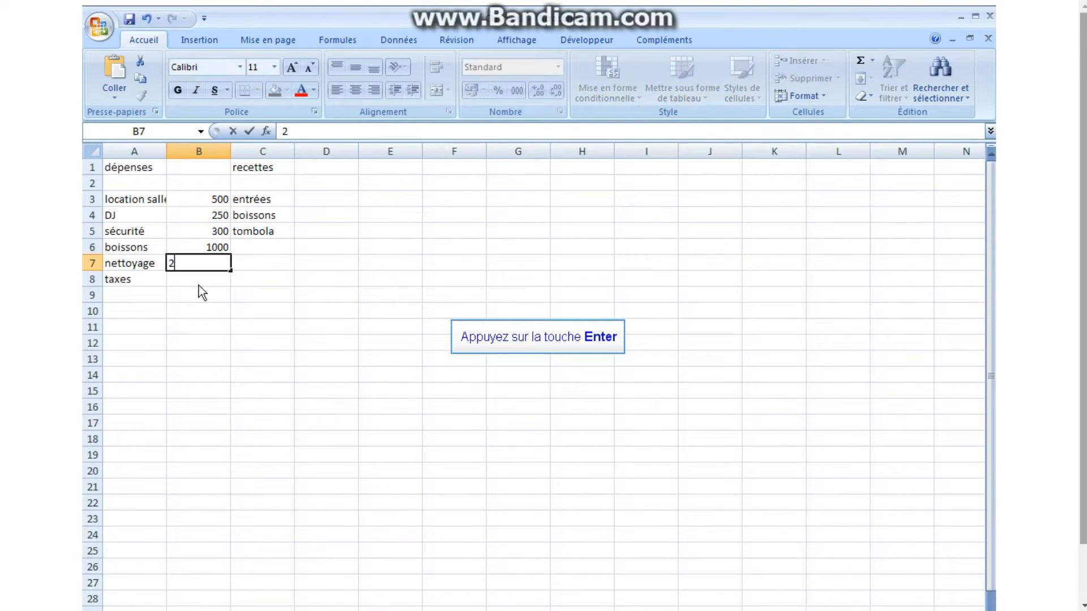
{"action": "type", "text": "50"}
{"action": "key", "text": "Return"}
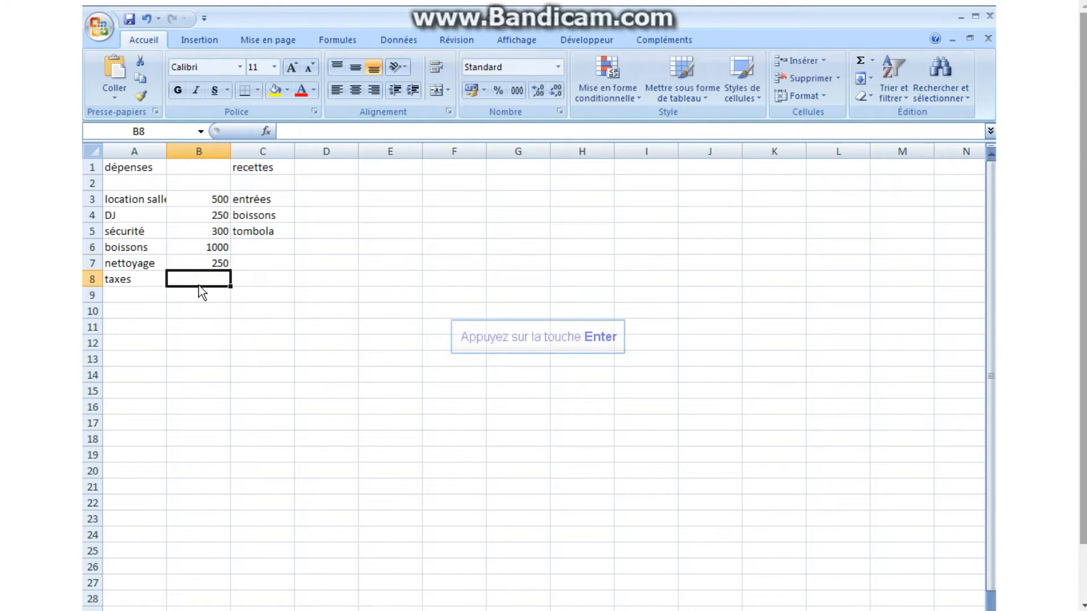
{"action": "type", "text": "300"}
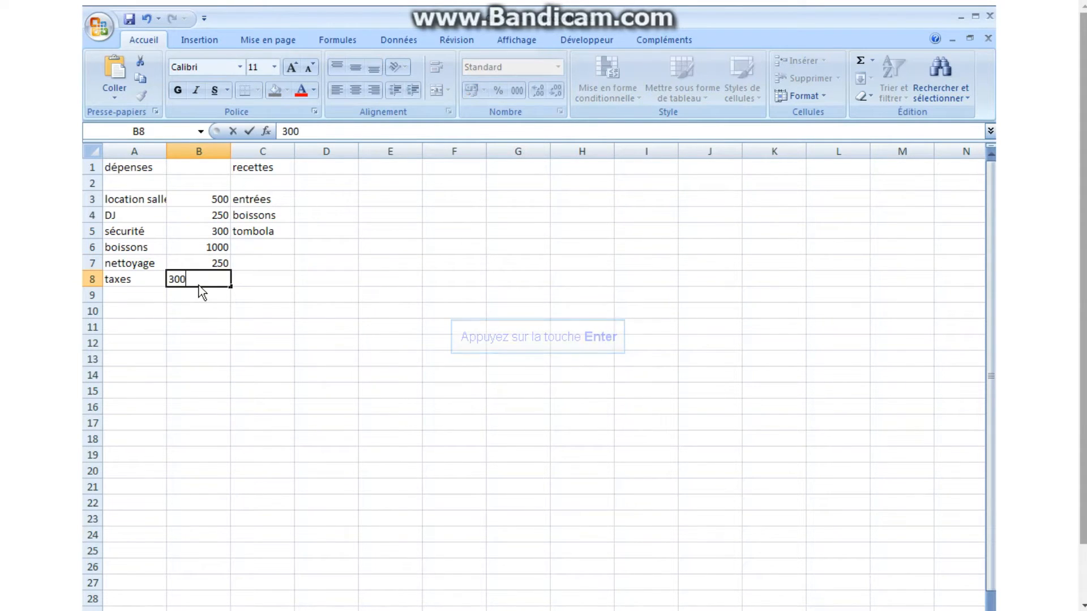
{"action": "key", "text": "Return"}
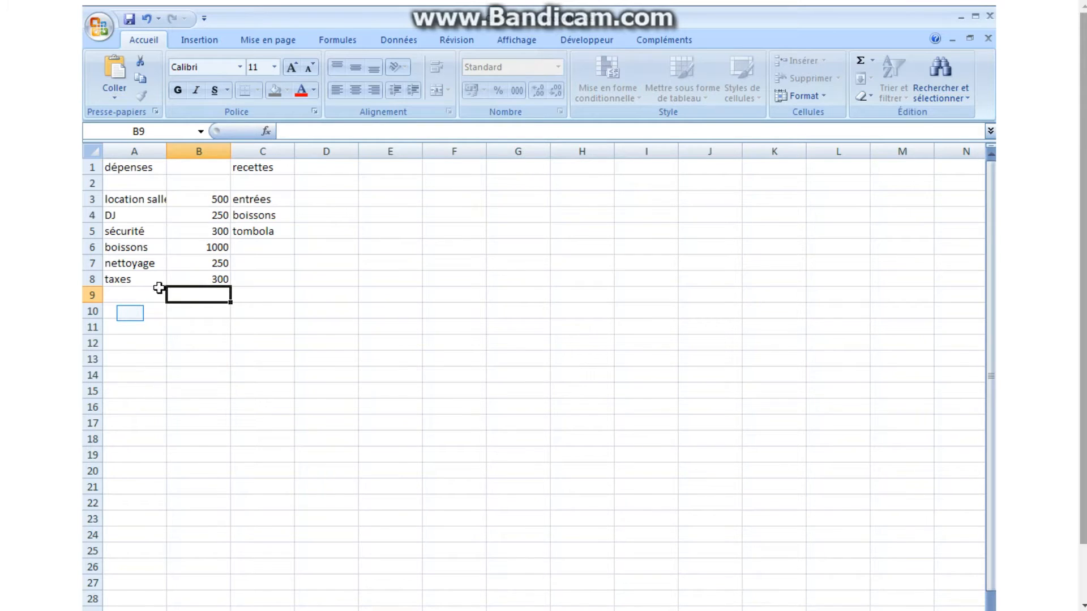
- Label cell A10 "total 1" and total the expenses in B10 with the formula =SOMME(B3:B9)
{"action": "left_click", "coordinate": [130, 313]}
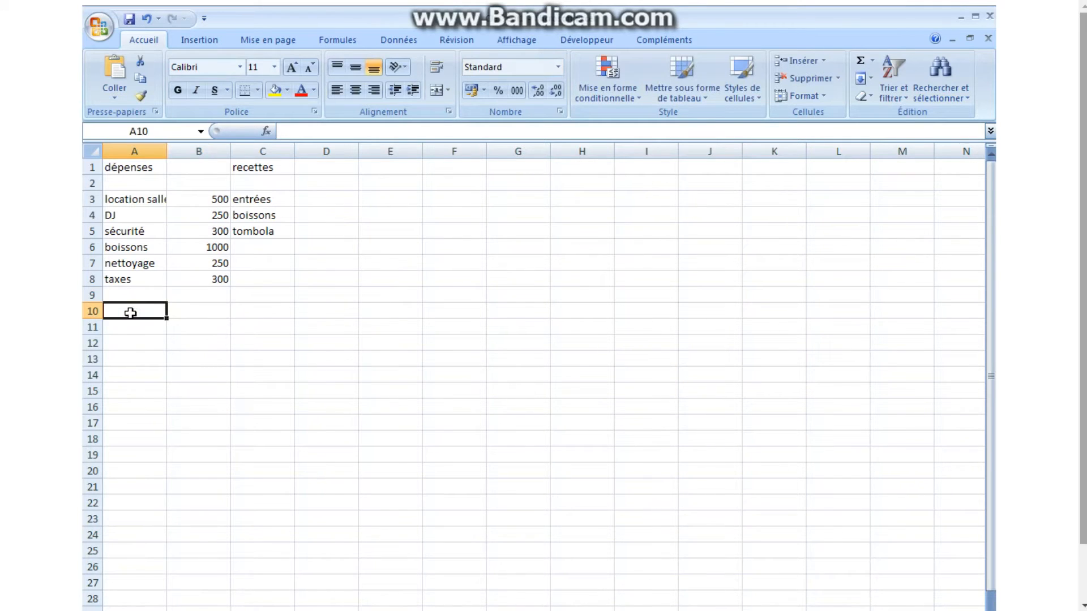
{"action": "type", "text": "to"}
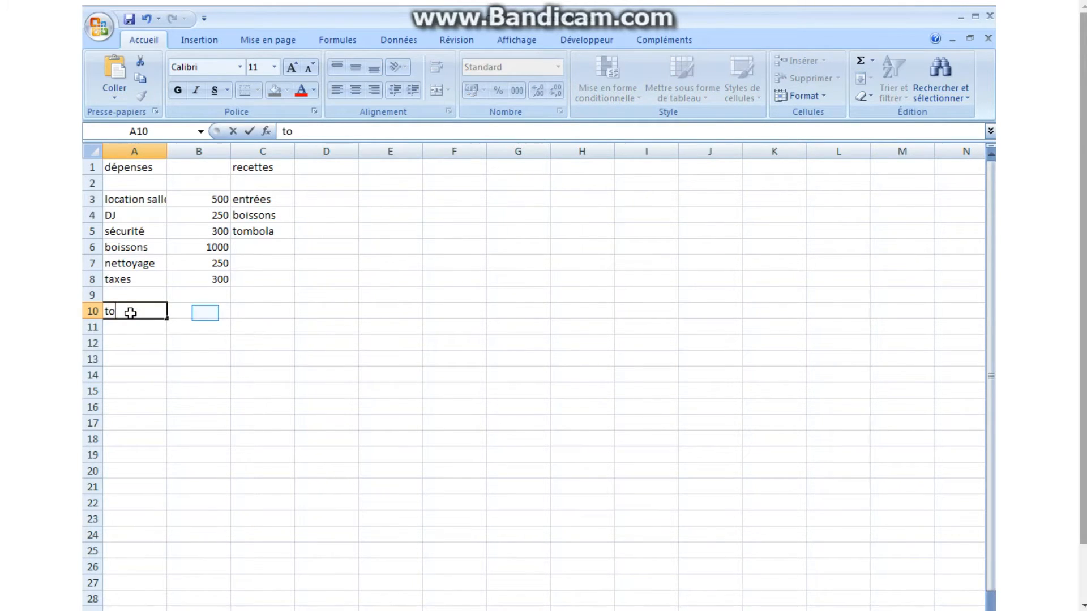
{"action": "type", "text": "tal 1"}
{"action": "left_click", "coordinate": [206, 314]}
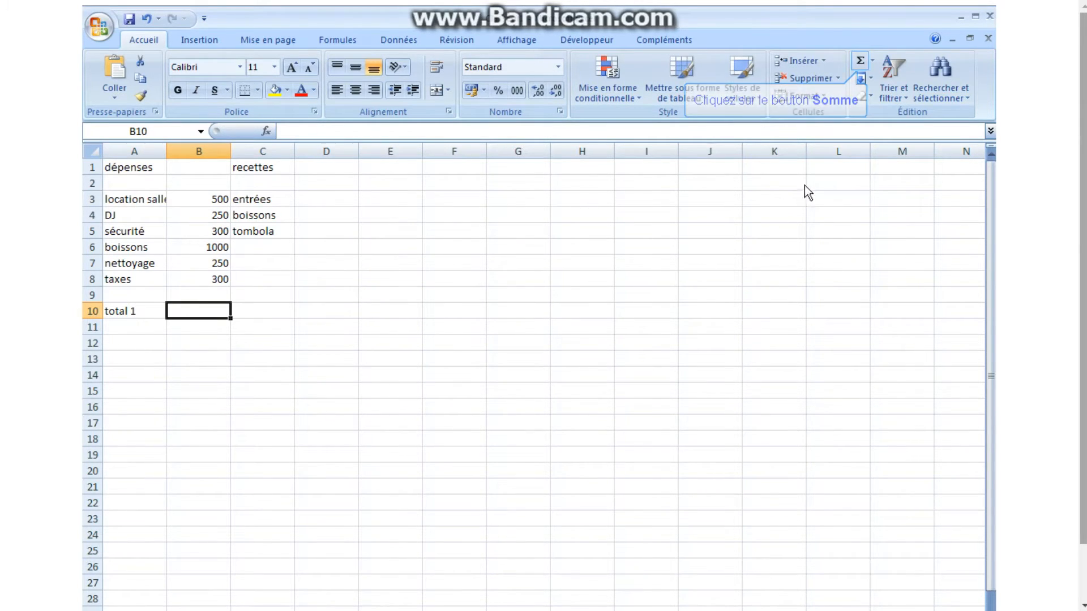
{"action": "left_click", "coordinate": [862, 56]}
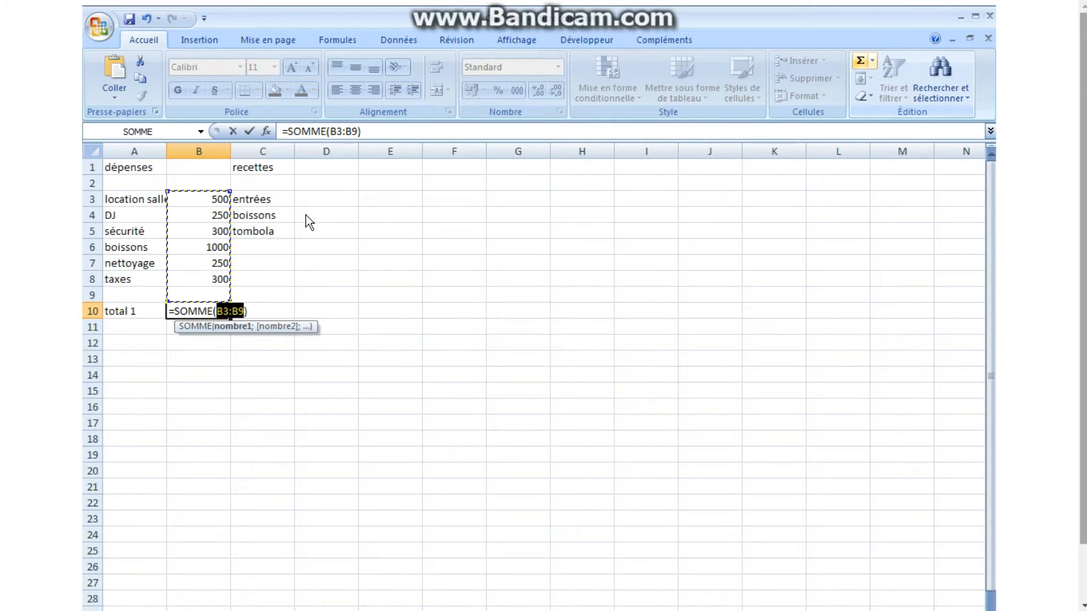
{"action": "key", "text": "Return"}
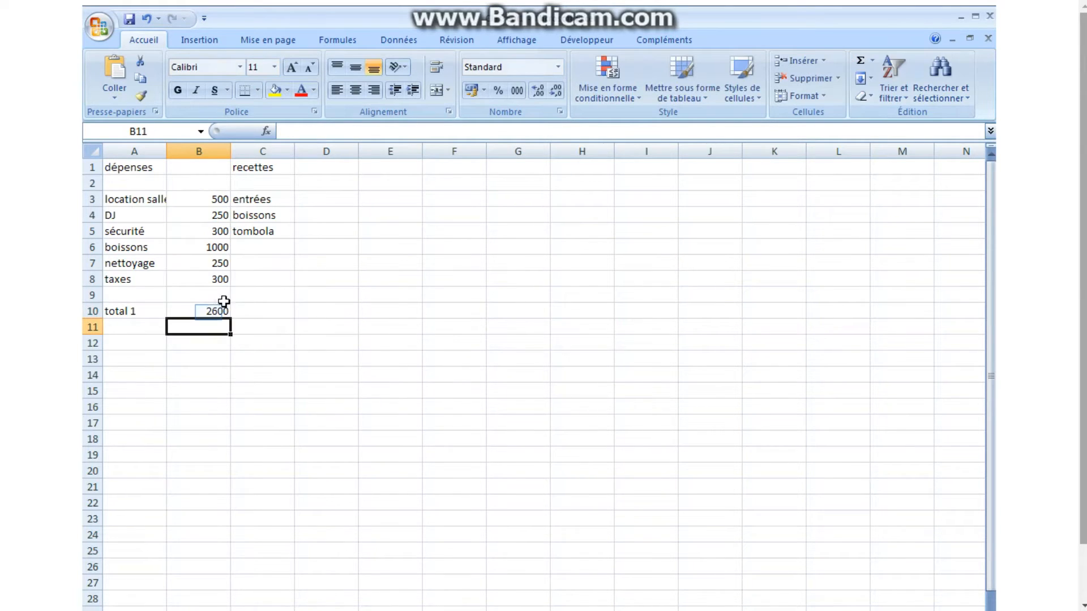
{"action": "left_click", "coordinate": [209, 310]}
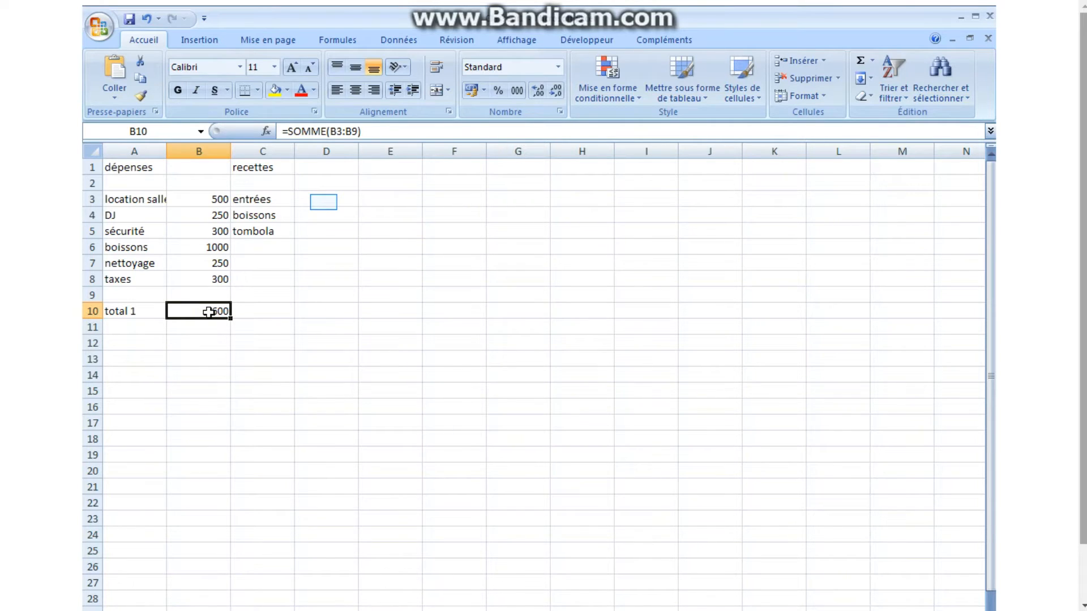
- Enter the income amounts 3000 for entrées, 2500 for boissons and 500 for tombola in D3 to D5
{"action": "left_click", "coordinate": [326, 207]}
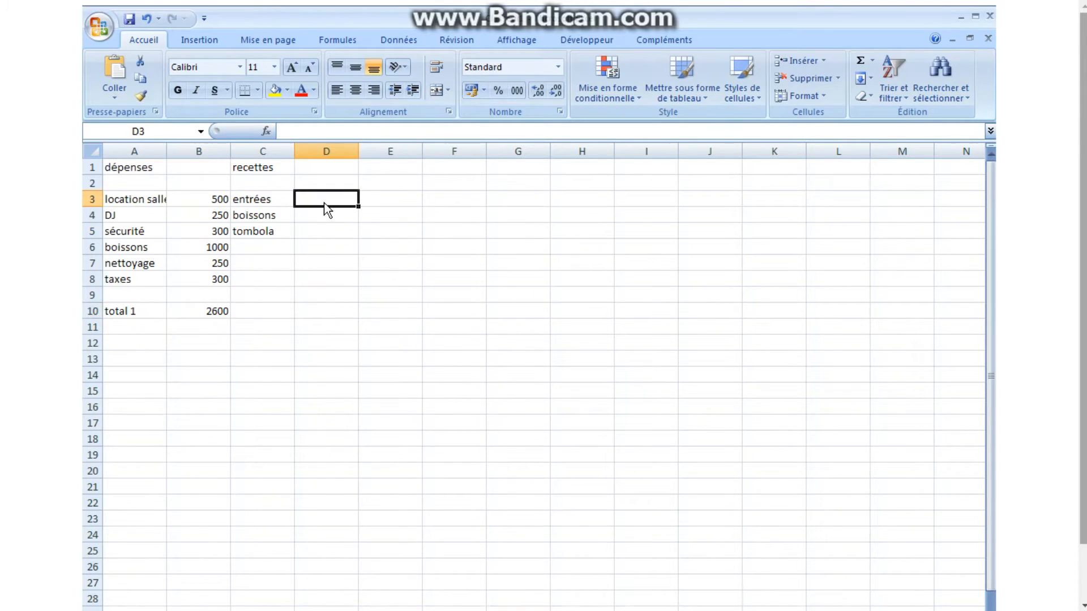
{"action": "type", "text": "3000"}
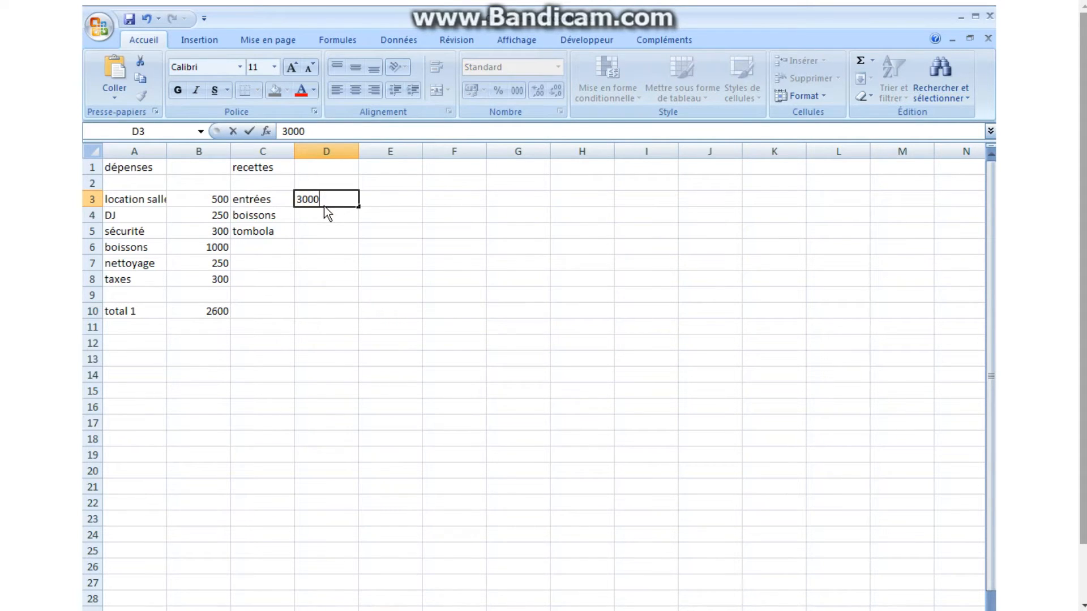
{"action": "key", "text": "Return"}
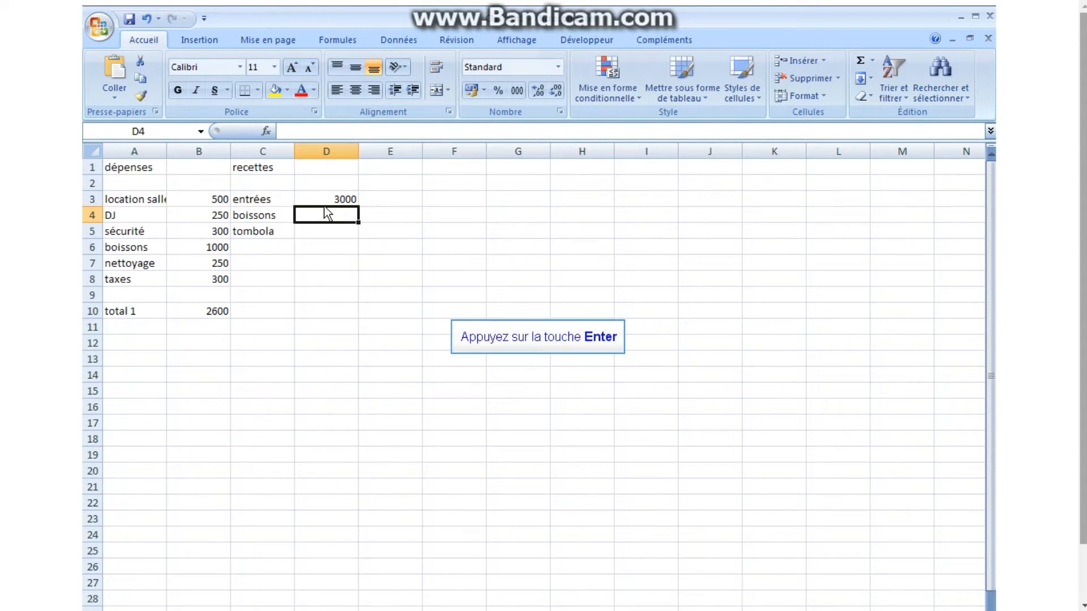
{"action": "type", "text": "2500"}
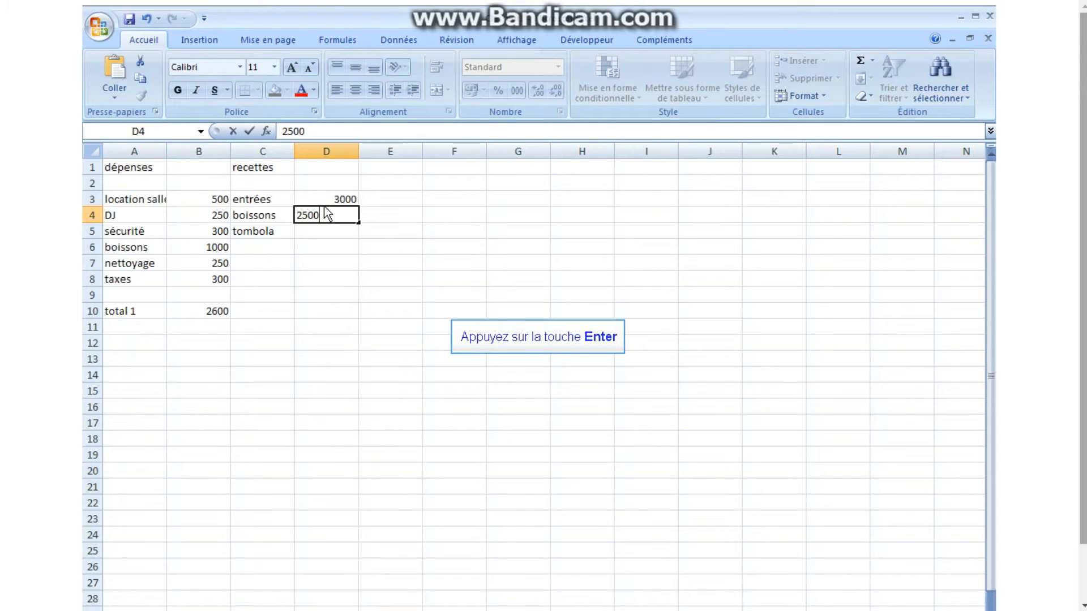
{"action": "key", "text": "Return"}
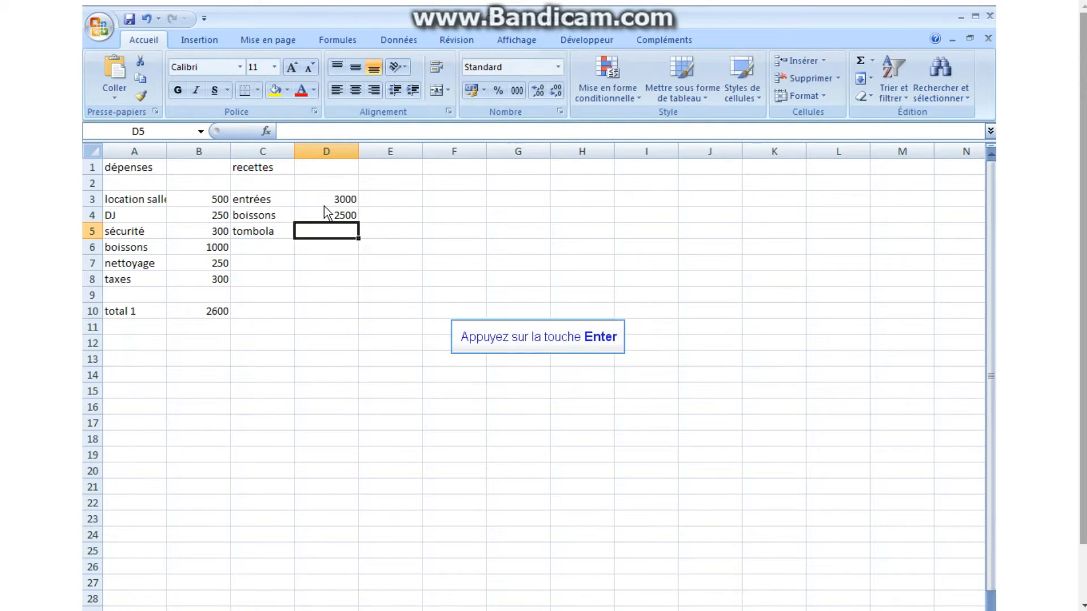
{"action": "type", "text": "500"}
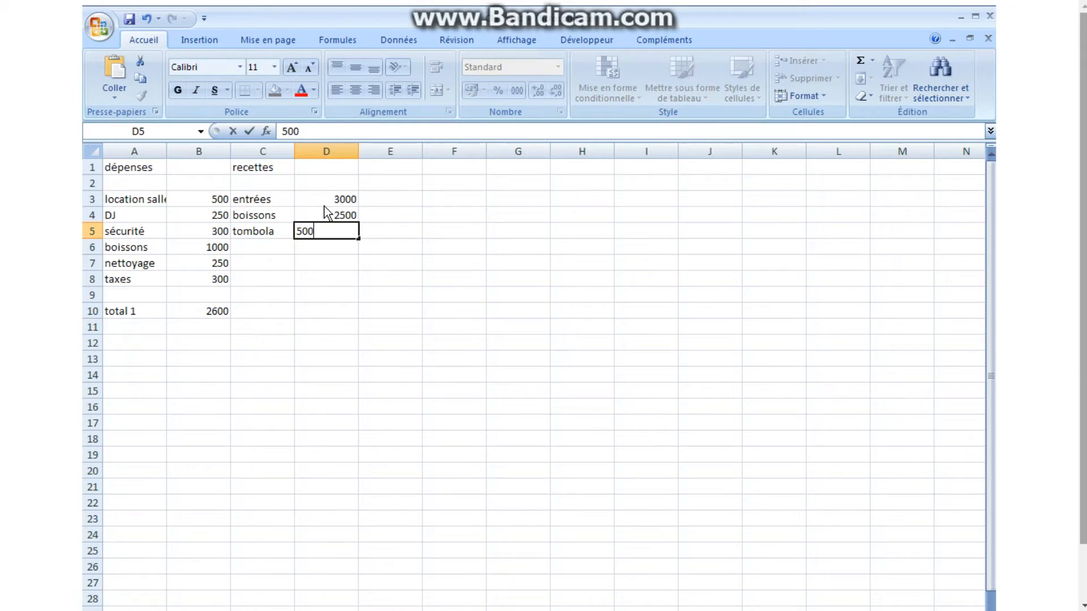
{"action": "key", "text": "Return"}
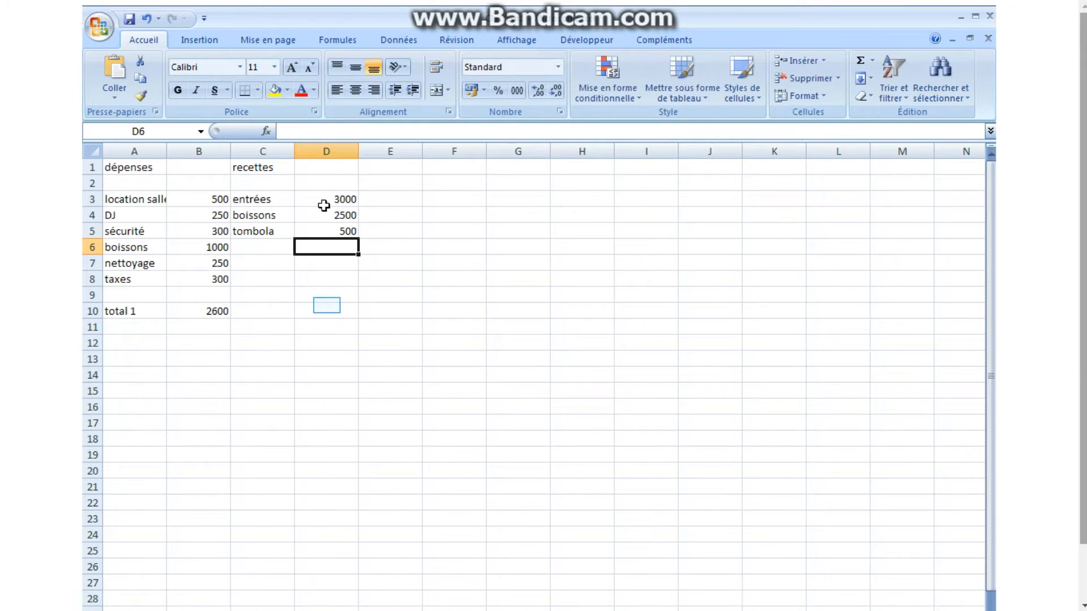
- Total the income in cell D10 with the formula =SOMME(D3:D9)
{"action": "left_click", "coordinate": [327, 310]}
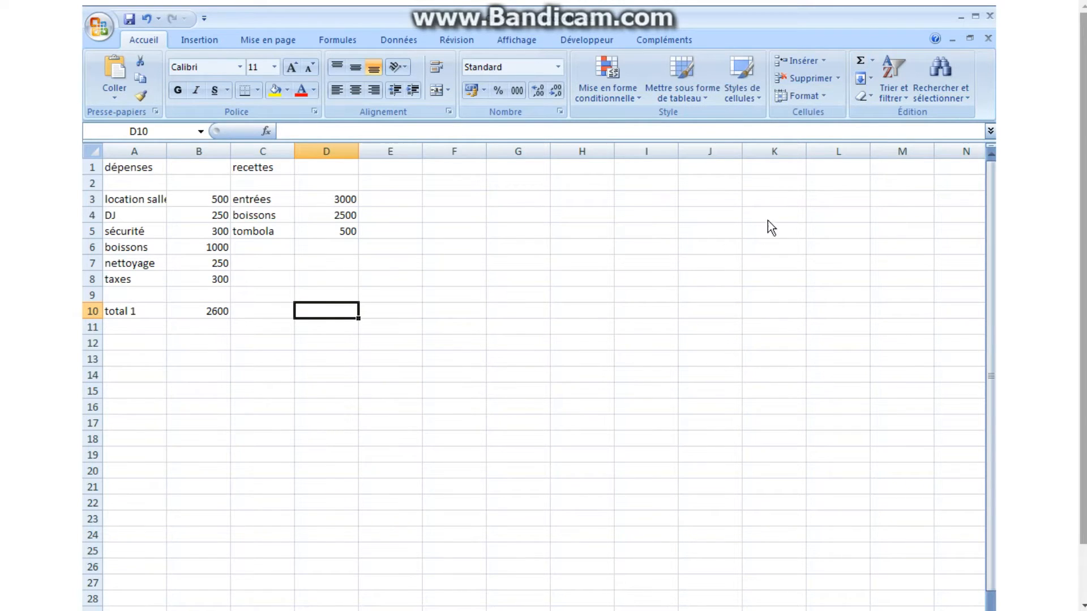
{"action": "left_click", "coordinate": [860, 62]}
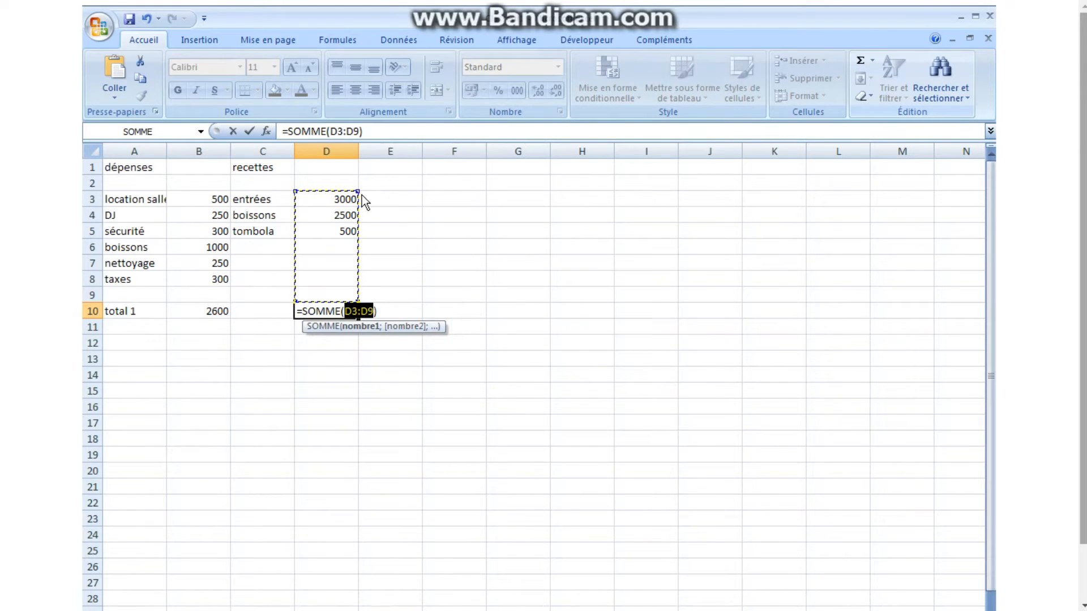
{"action": "key", "text": "Return"}
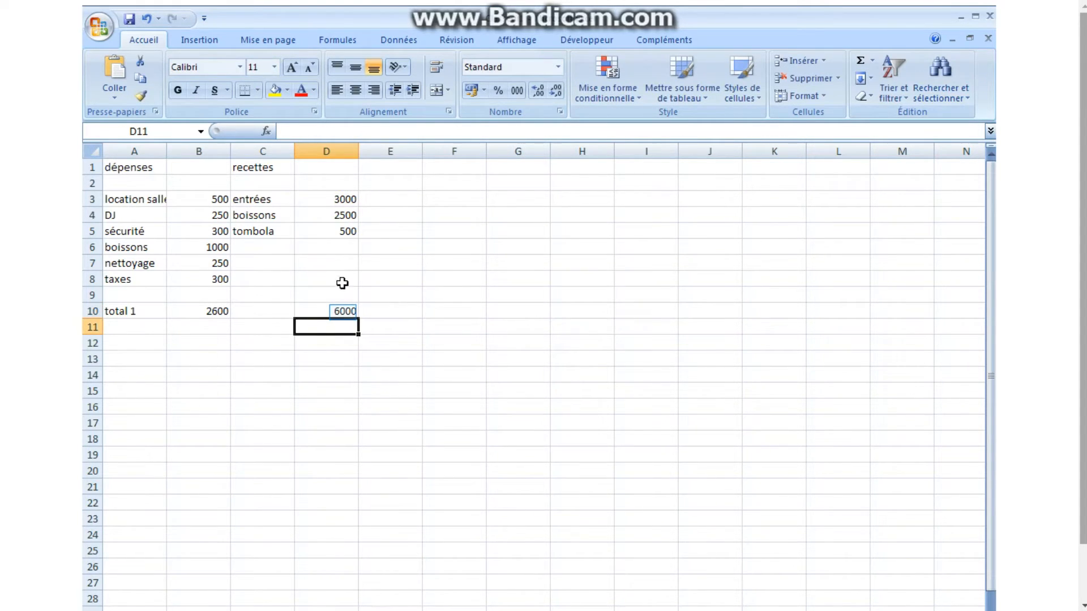
{"action": "left_click", "coordinate": [342, 312]}
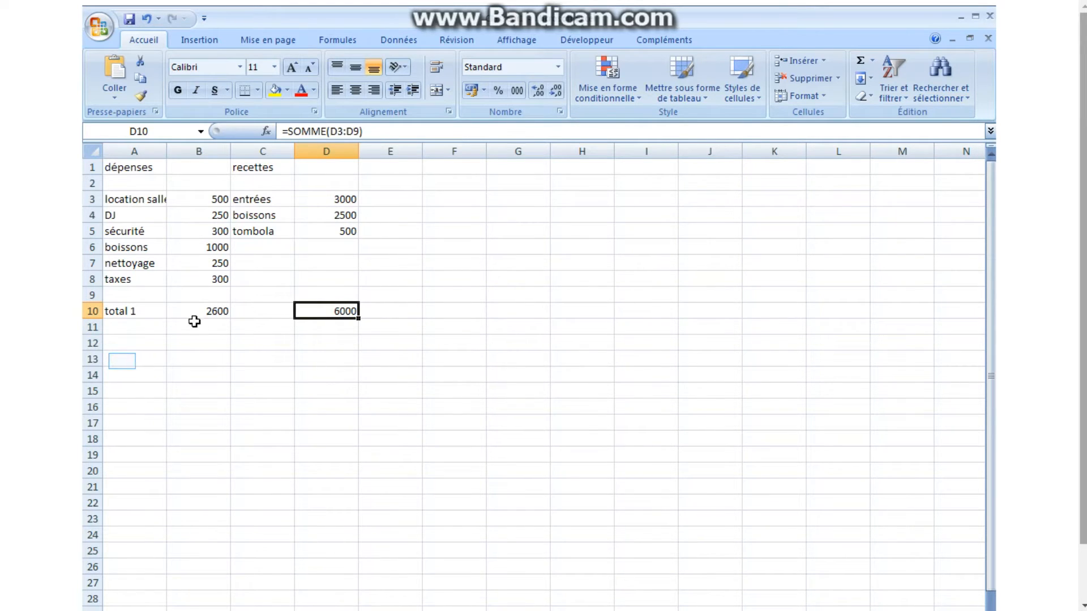
- Enter the label "Bénéfice" in cell A13
{"action": "left_click", "coordinate": [122, 361]}
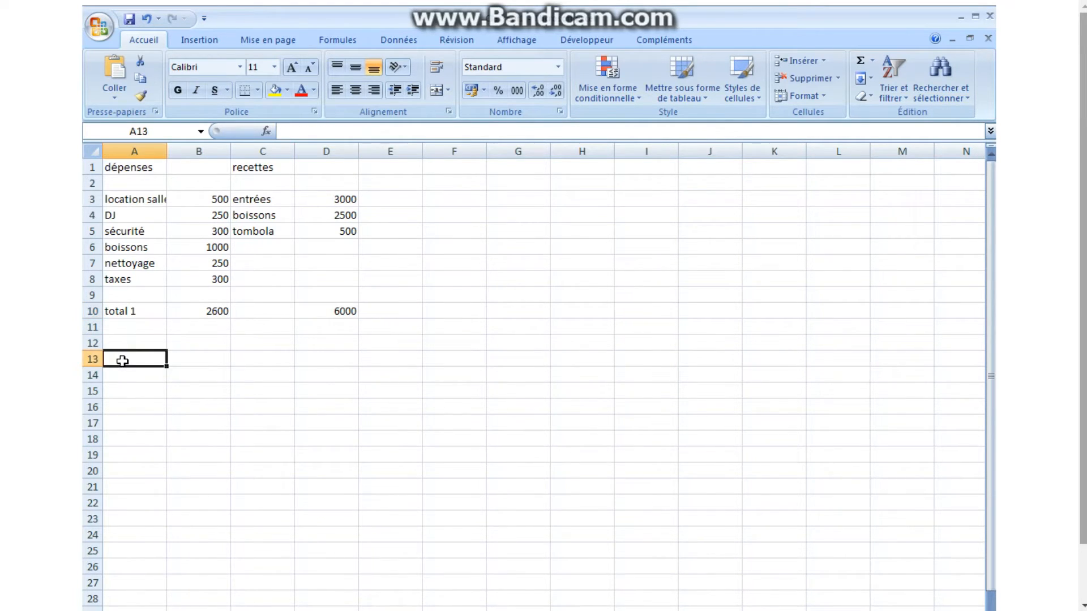
{"action": "type", "text": "Bé"}
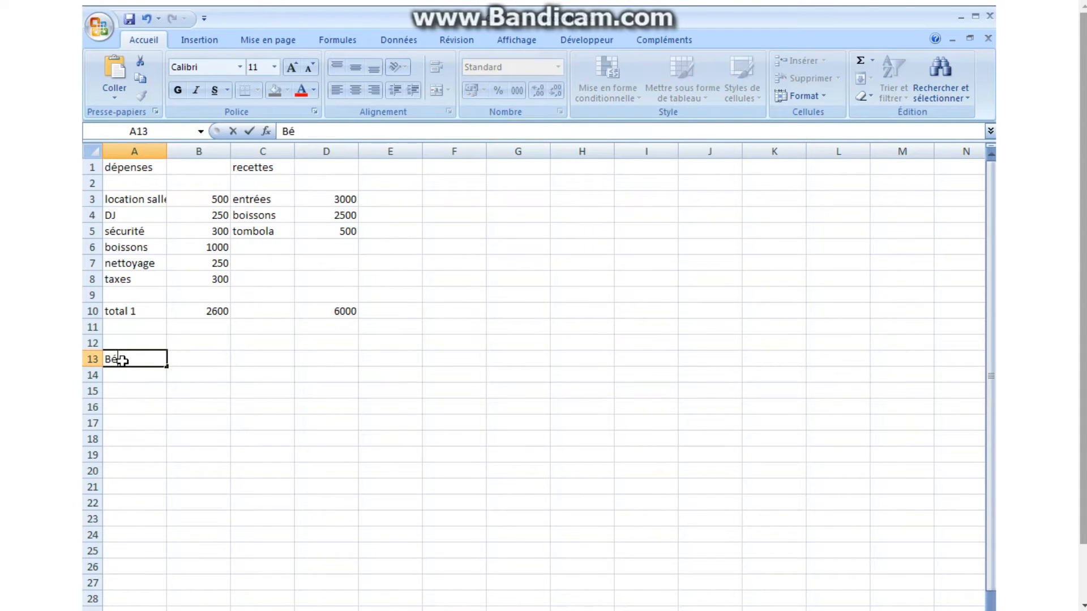
{"action": "type", "text": "néfice"}
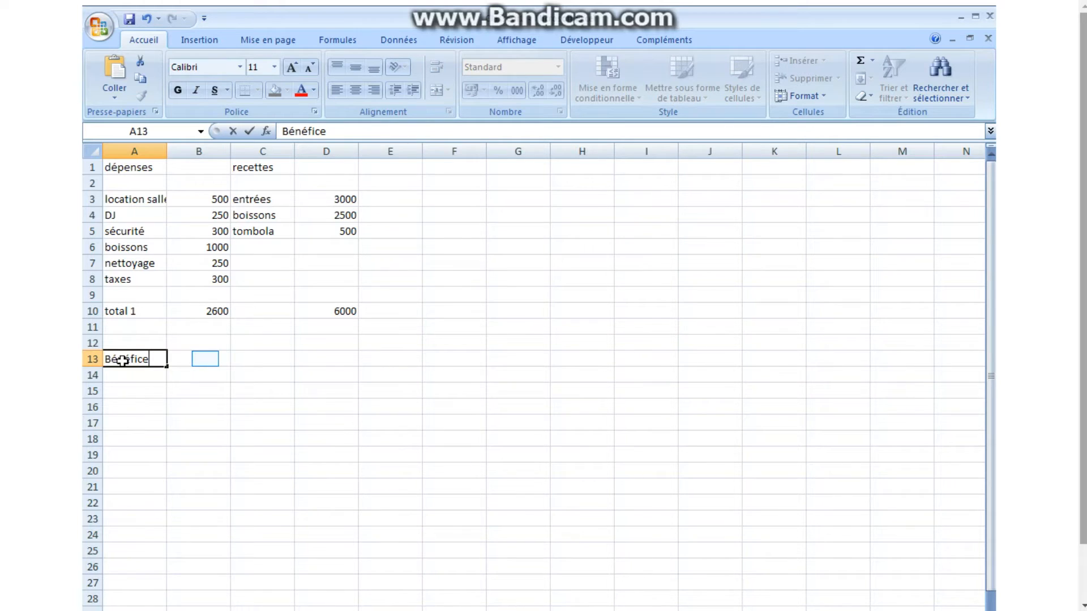
- Calculate the profit in cell B13 by subtracting total expenses from total income with the formula =SOMME(D10-B10)
{"action": "left_click", "coordinate": [206, 359]}
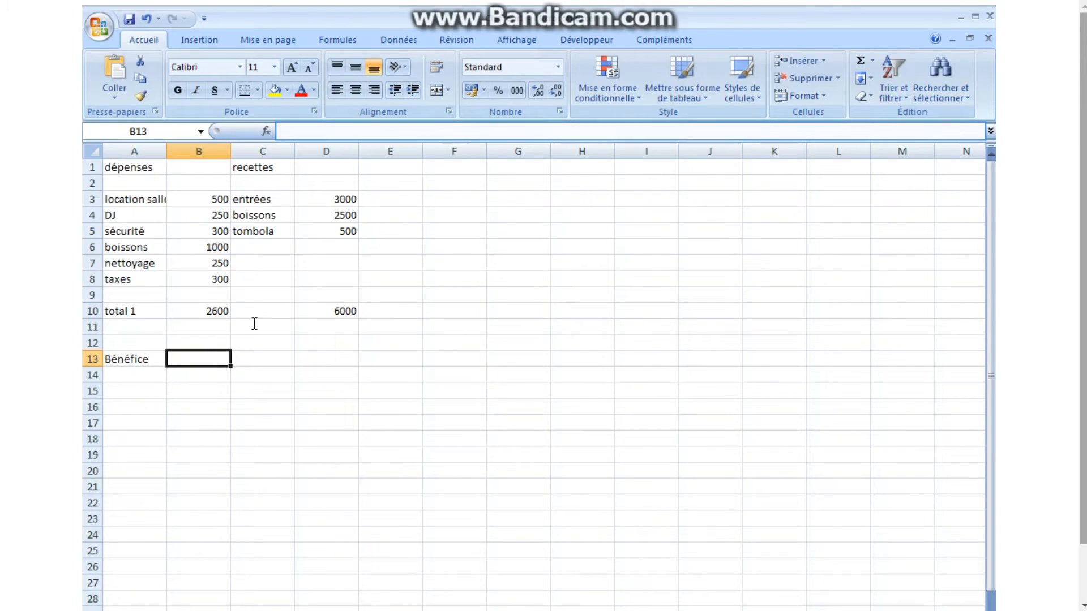
{"action": "left_click", "coordinate": [283, 130]}
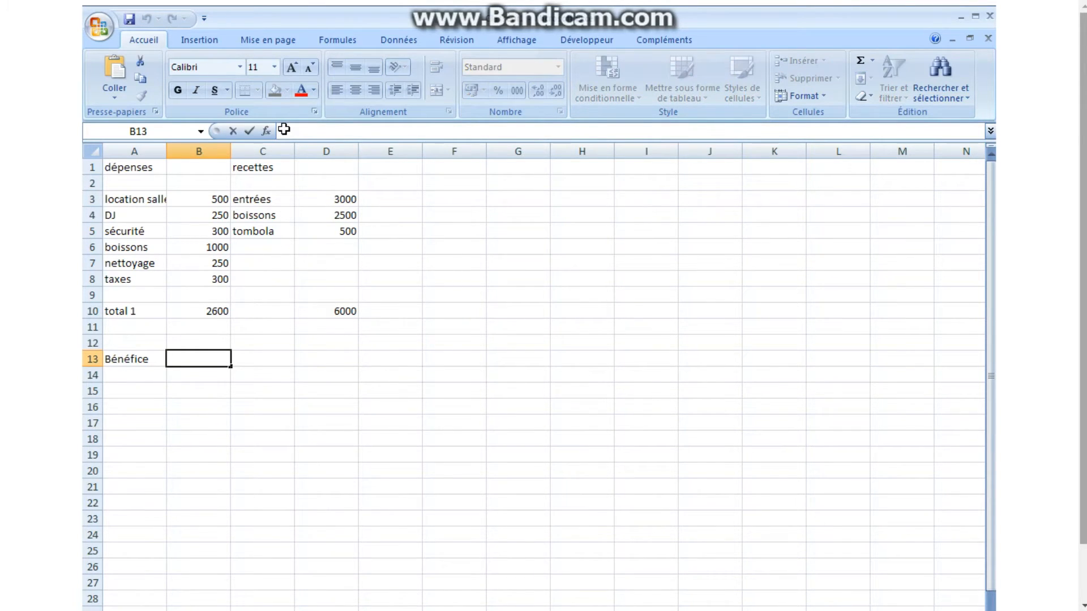
{"action": "type", "text": "="}
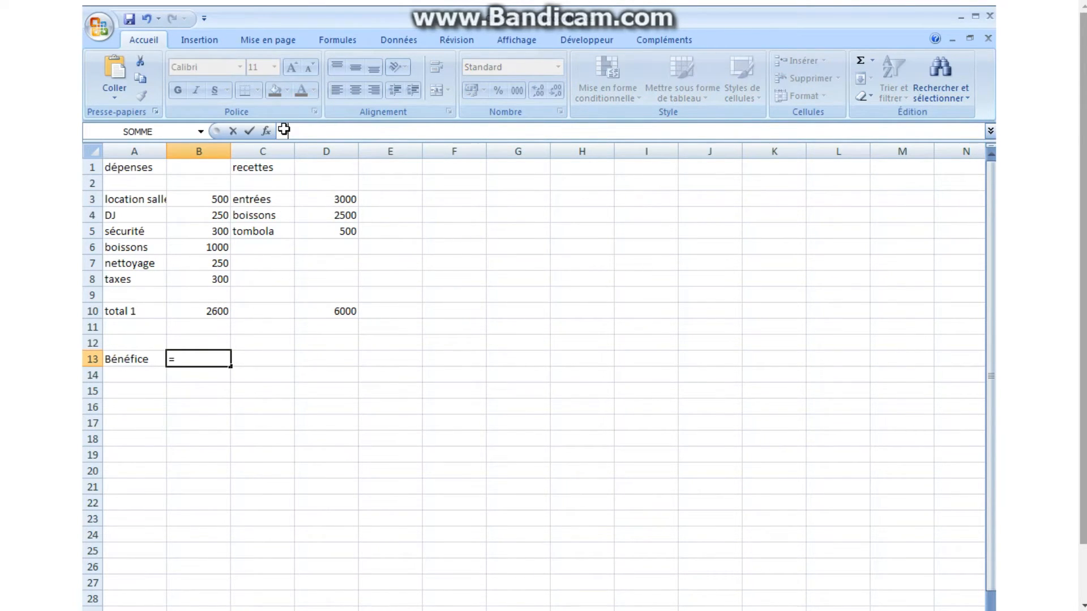
{"action": "type", "text": "so"}
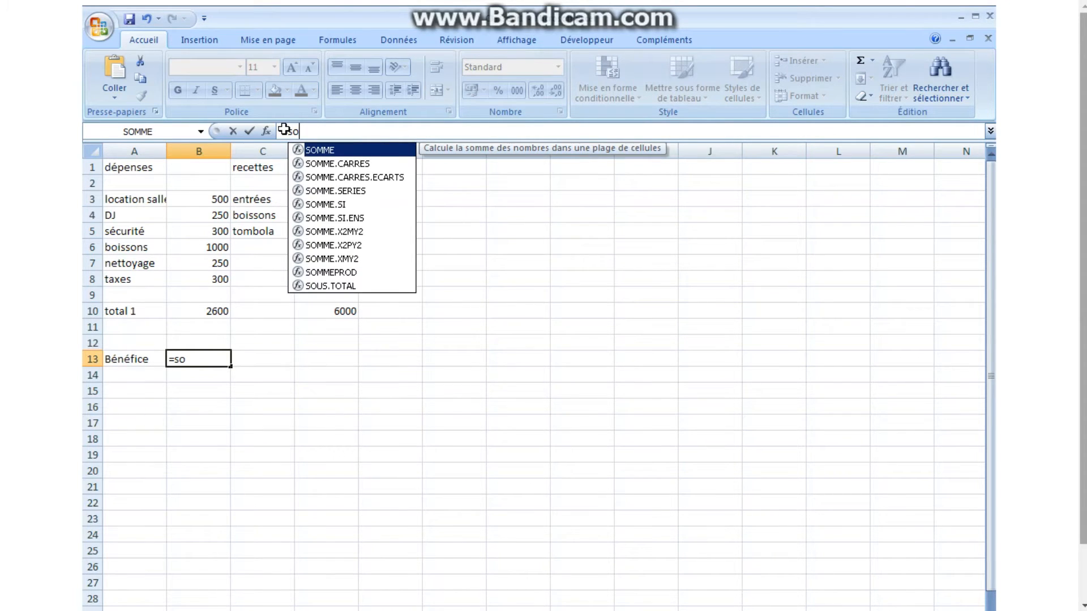
{"action": "type", "text": "mme("}
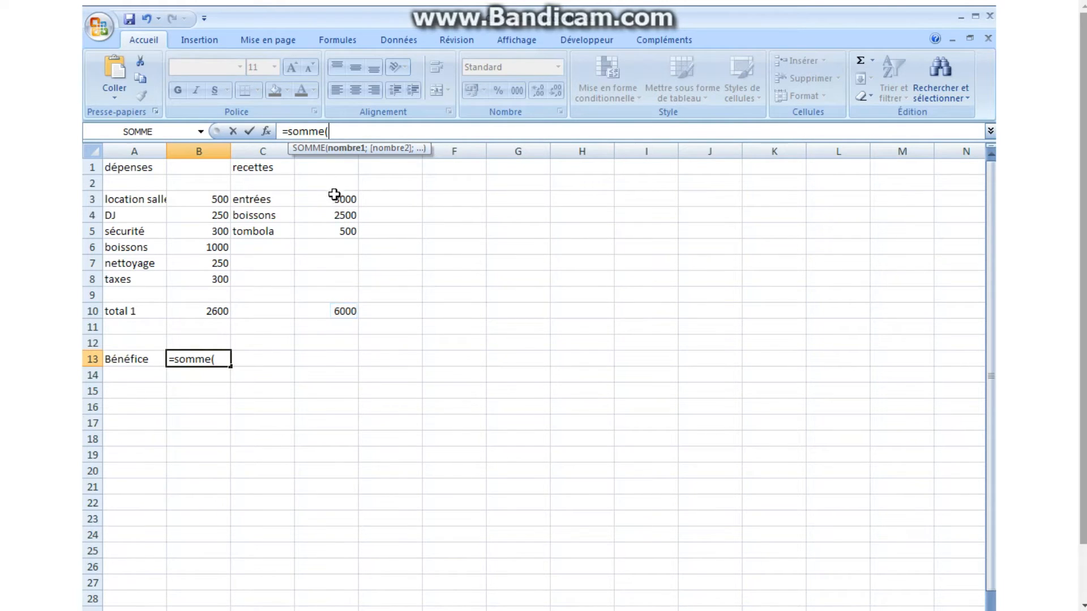
{"action": "left_click", "coordinate": [344, 311]}
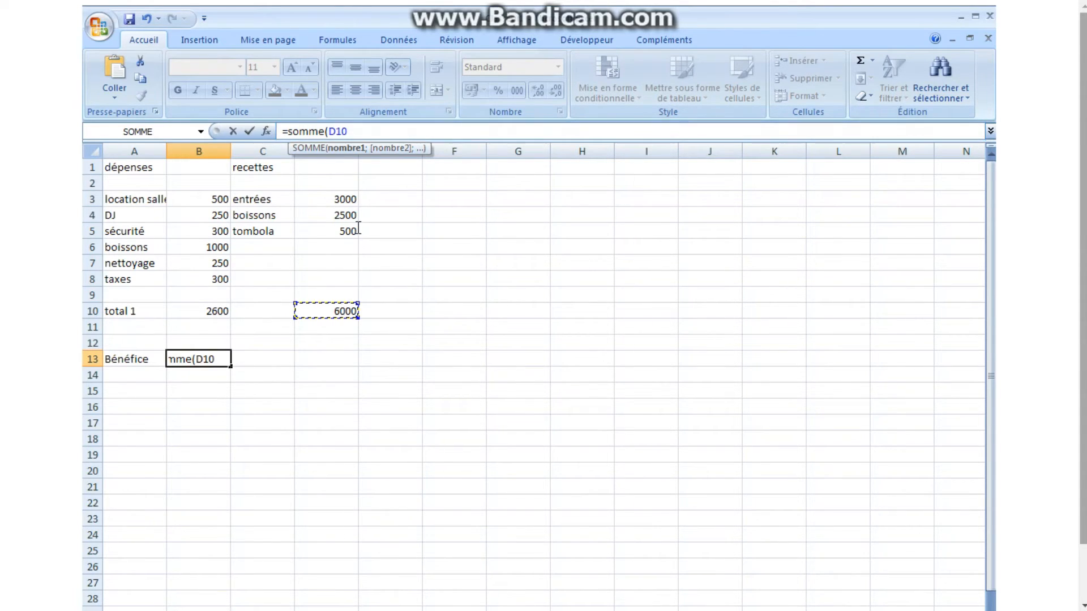
{"action": "left_click", "coordinate": [360, 130]}
{"action": "type", "text": "+"}
{"action": "key", "text": "BackSpace"}
{"action": "type", "text": "-"}
{"action": "left_click", "coordinate": [213, 311]}
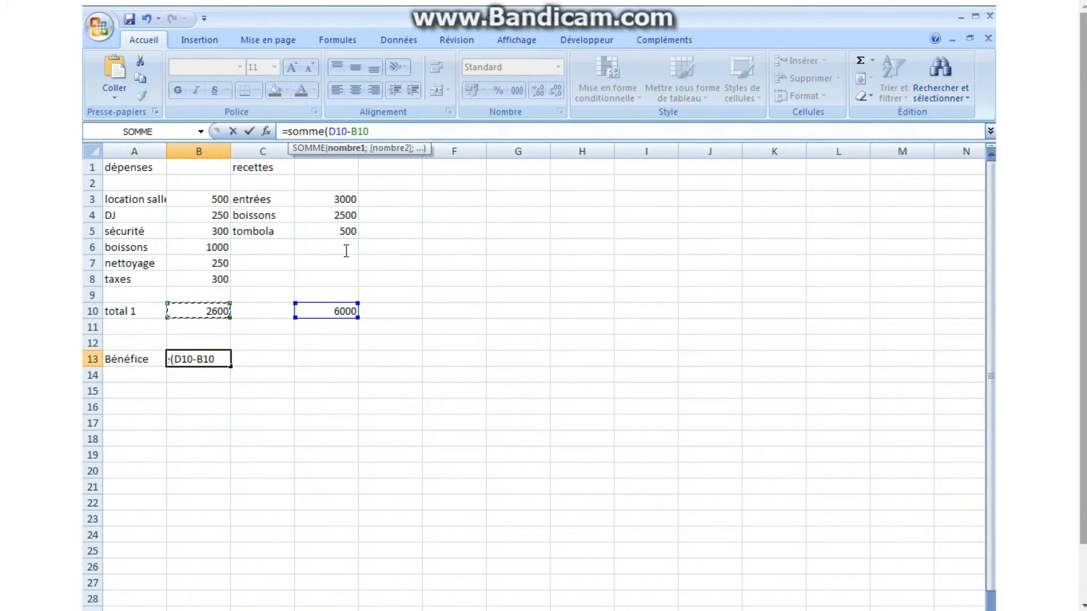
{"action": "left_click", "coordinate": [375, 131]}
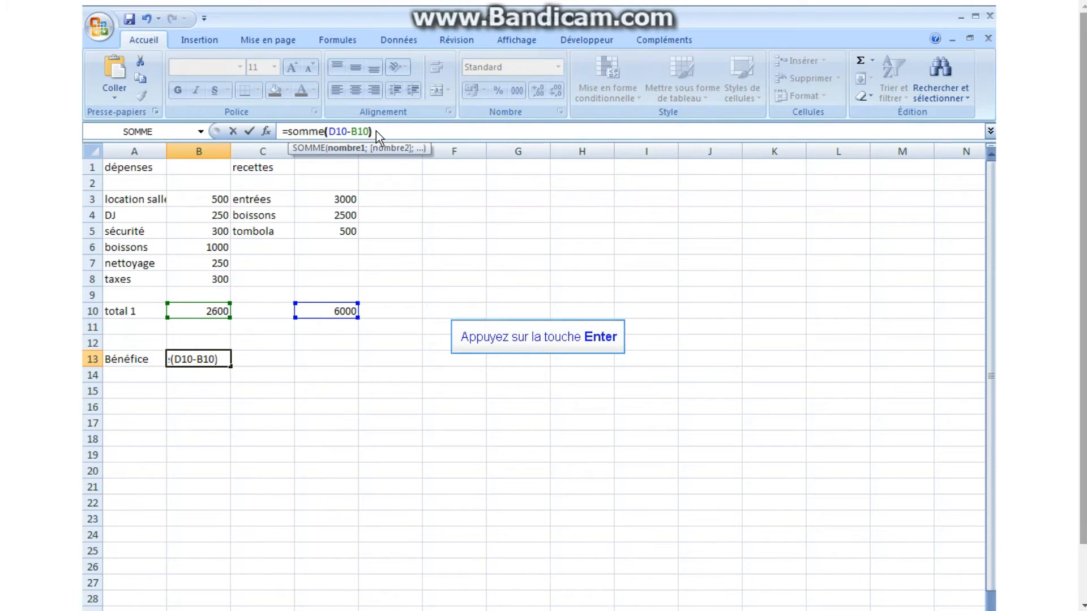
{"action": "key", "text": "Return"}
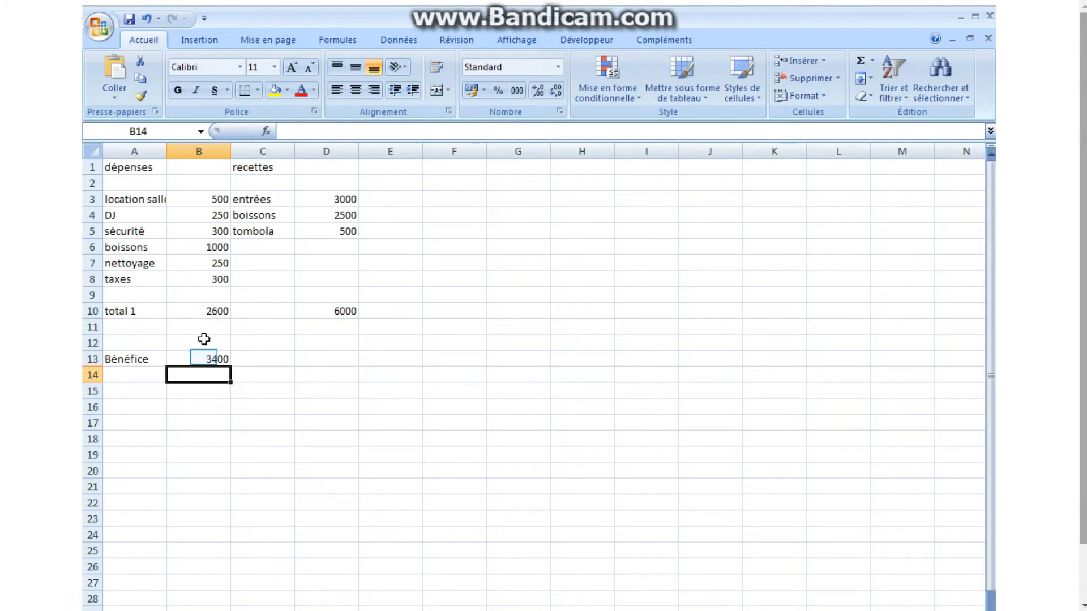
{"action": "left_click", "coordinate": [204, 358]}
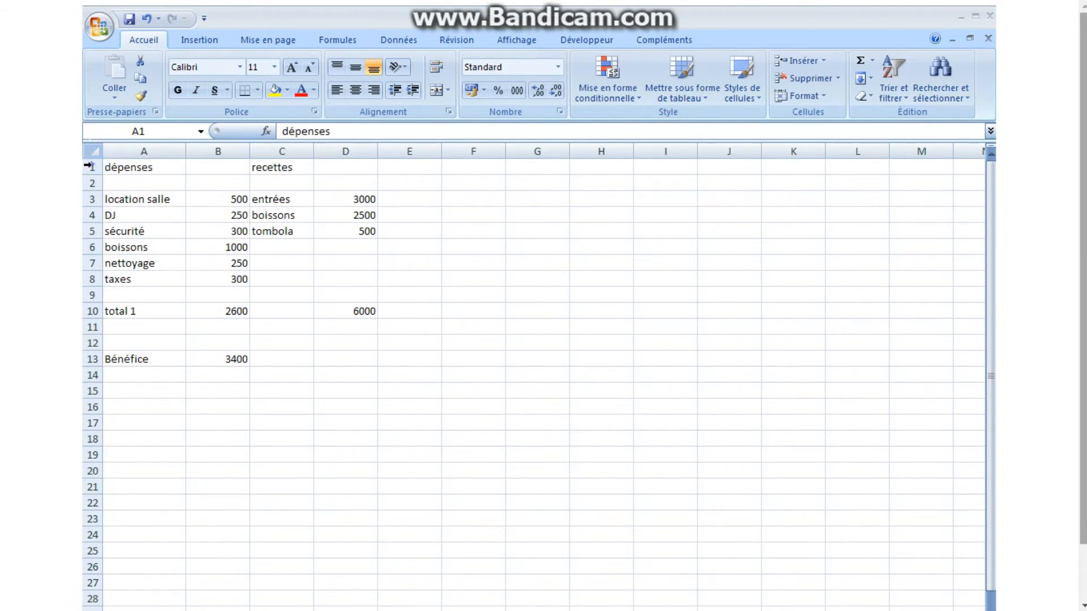
- Insert a blank row above the dépenses and recettes headings and check the profit formula in B14
{"action": "left_click", "coordinate": [89, 184]}
{"action": "left_click", "coordinate": [91, 199]}
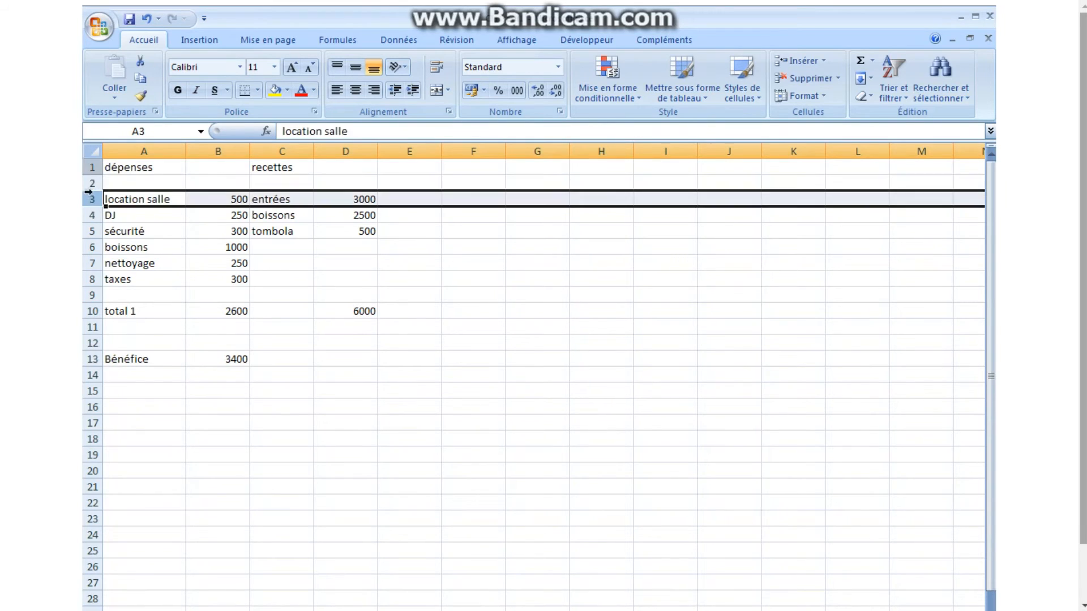
{"action": "left_click", "coordinate": [90, 167]}
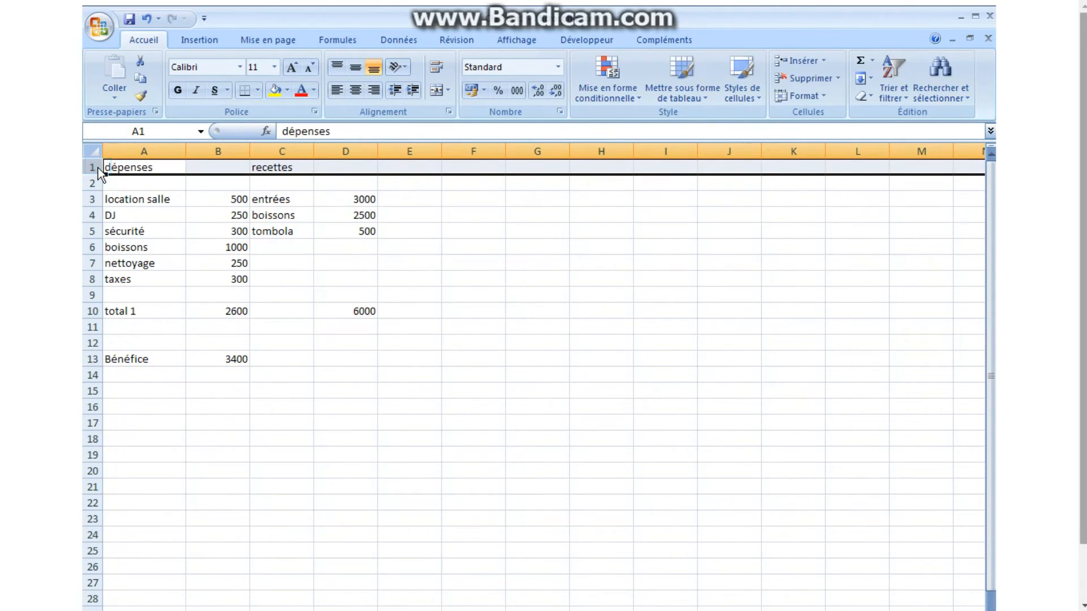
{"action": "right_click", "coordinate": [98, 168]}
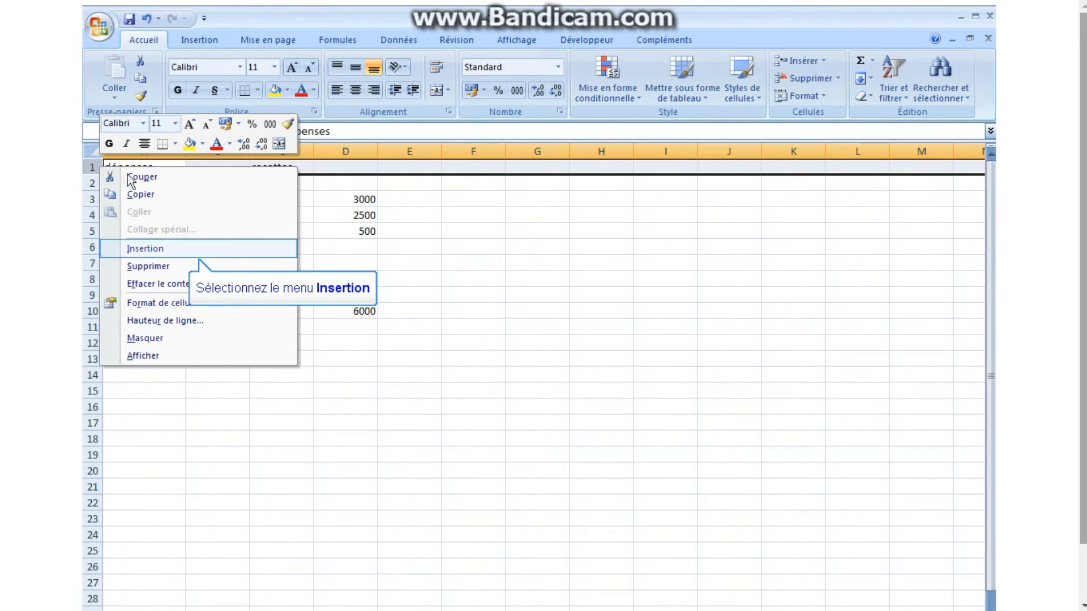
{"action": "left_click", "coordinate": [156, 249]}
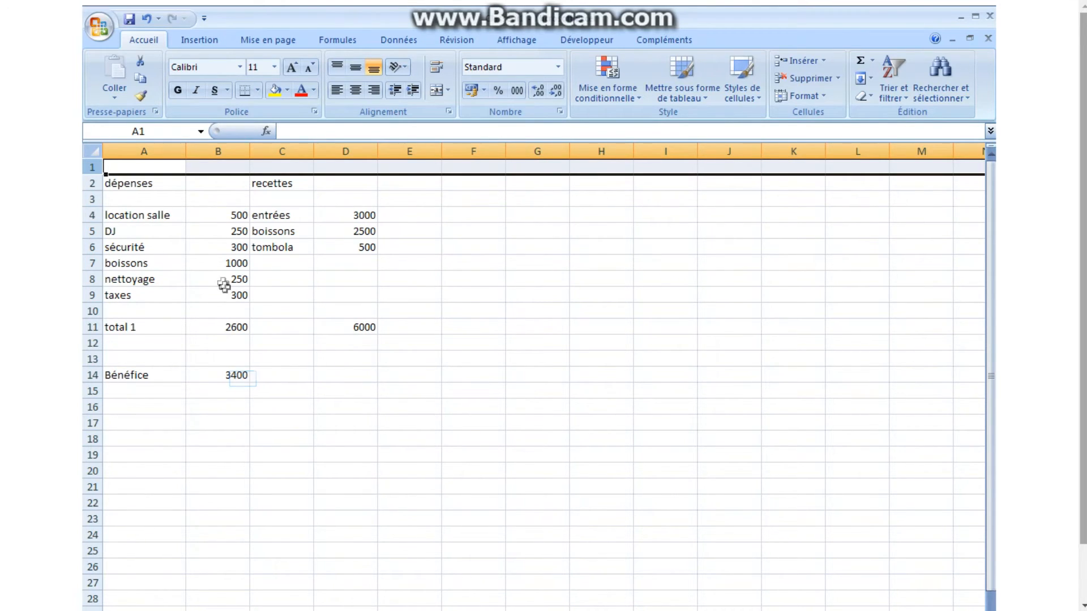
{"action": "left_click", "coordinate": [244, 378]}
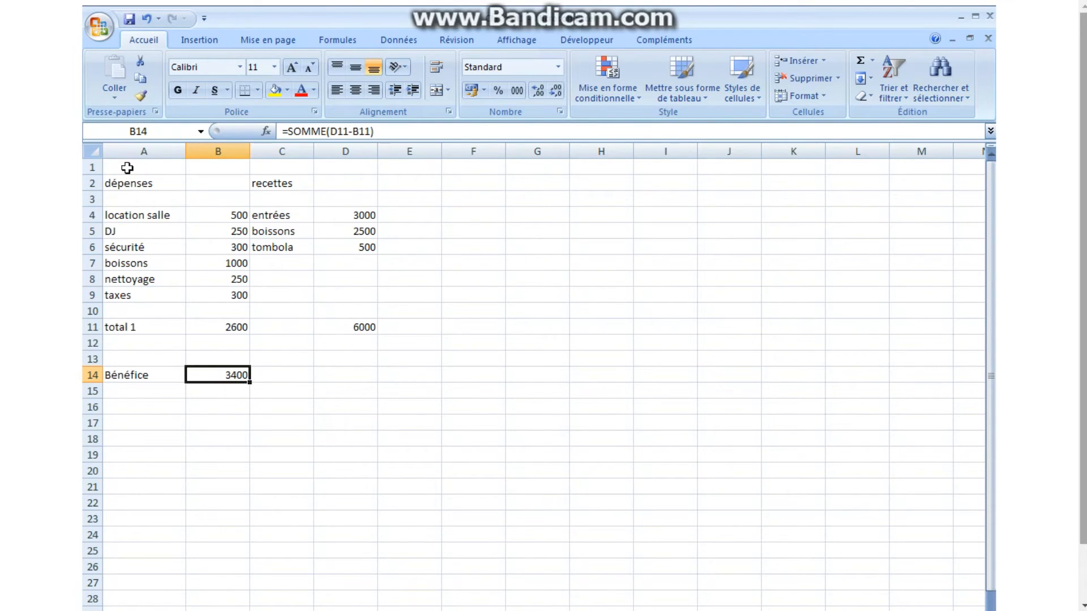
- Enter the title "Soirée dansante école" in cell A1
{"action": "left_click", "coordinate": [128, 170]}
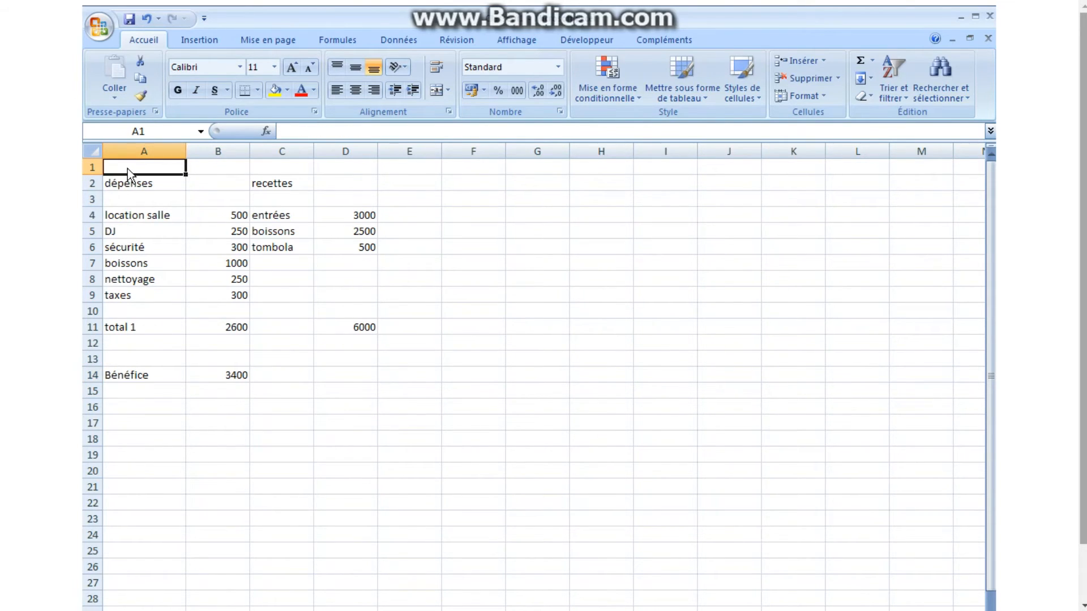
{"action": "type", "text": "Soi"}
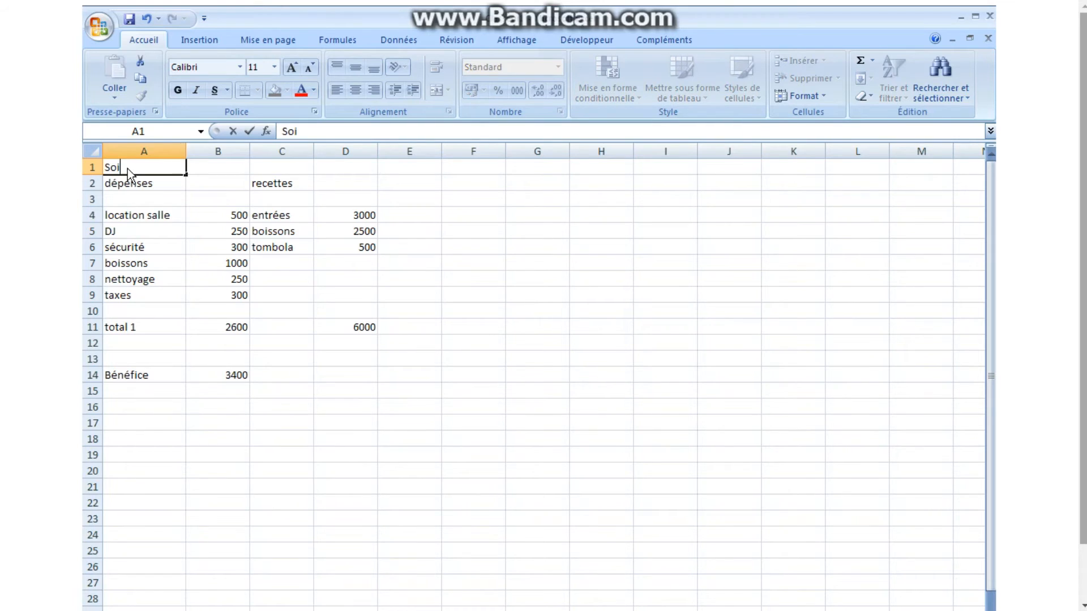
{"action": "type", "text": "rée dan"}
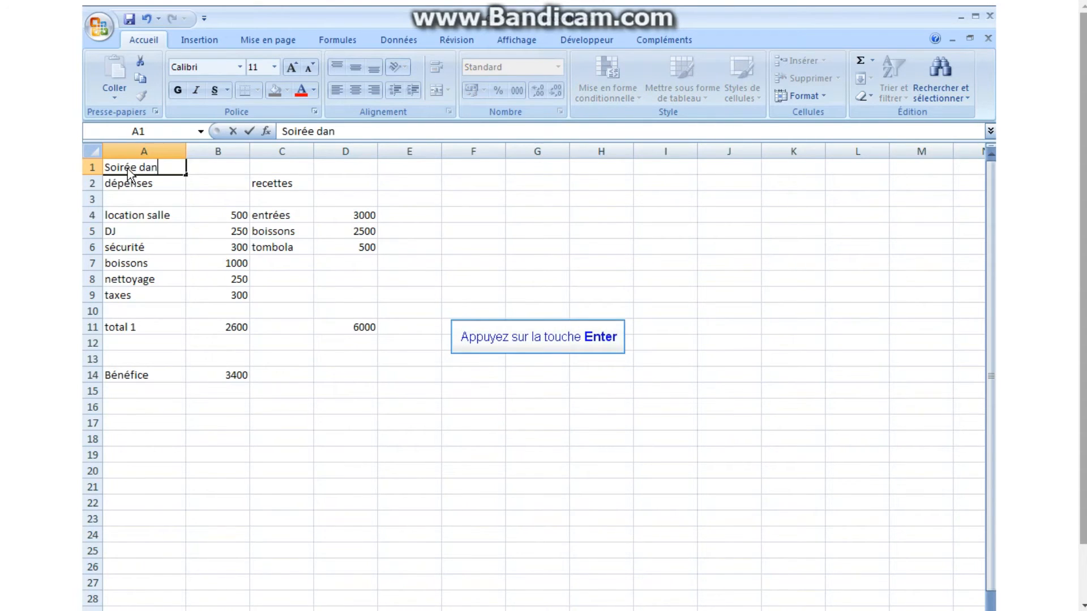
{"action": "type", "text": "sante école"}
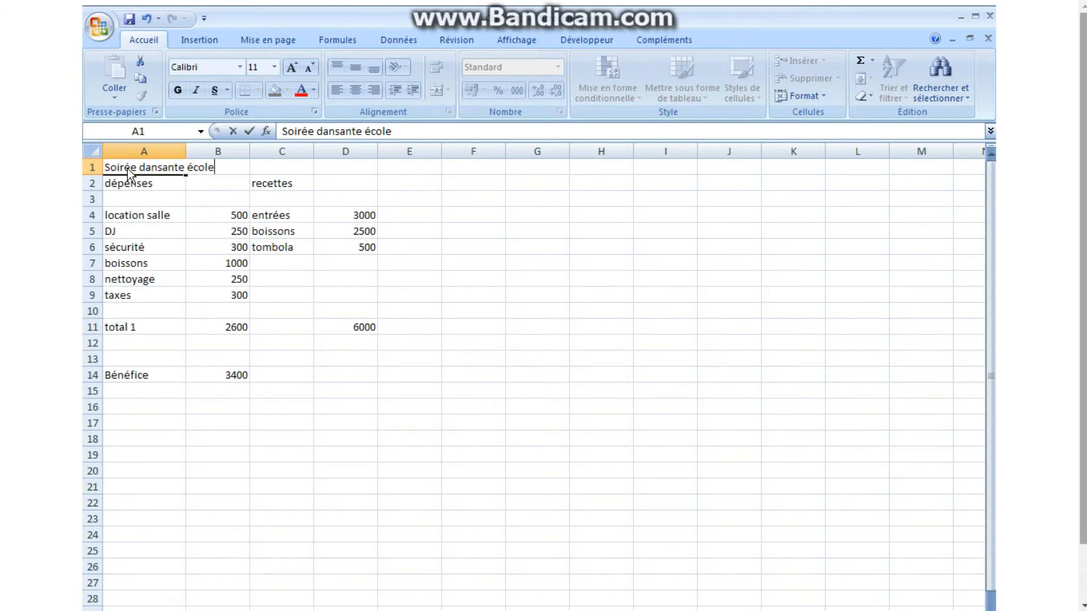
{"action": "key", "text": "Return"}
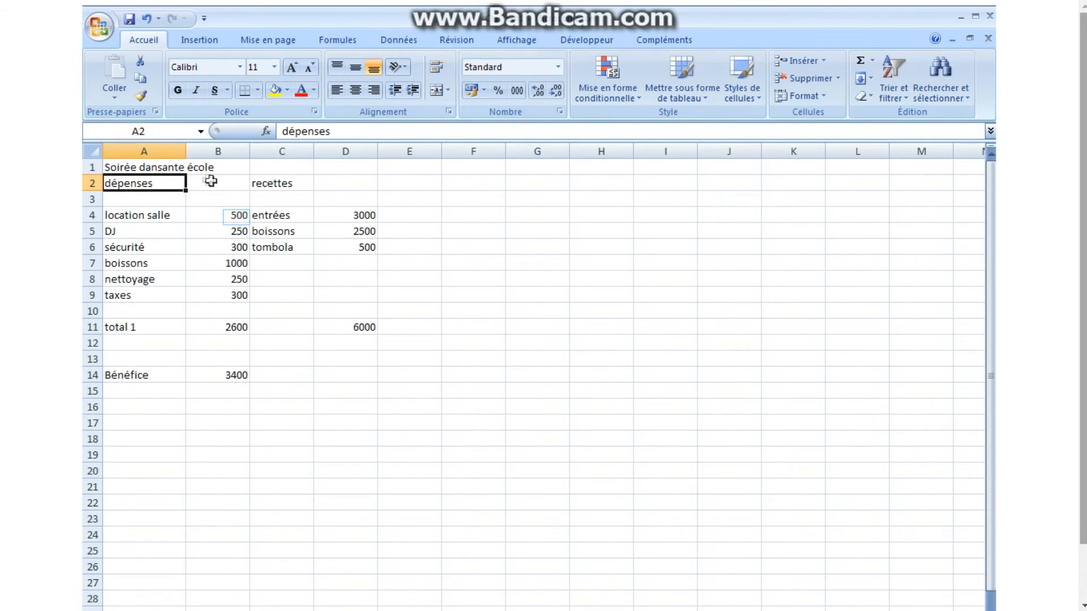
- Insert a blank column between the expense amounts in column B and the recettes labels
{"action": "left_click", "coordinate": [237, 217]}
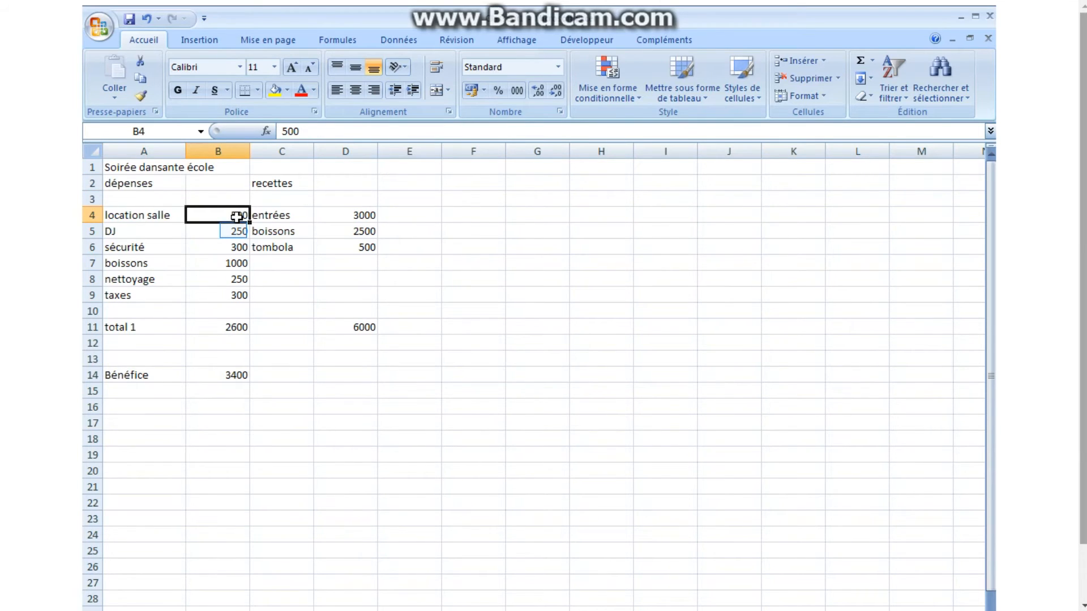
{"action": "left_click", "coordinate": [233, 231]}
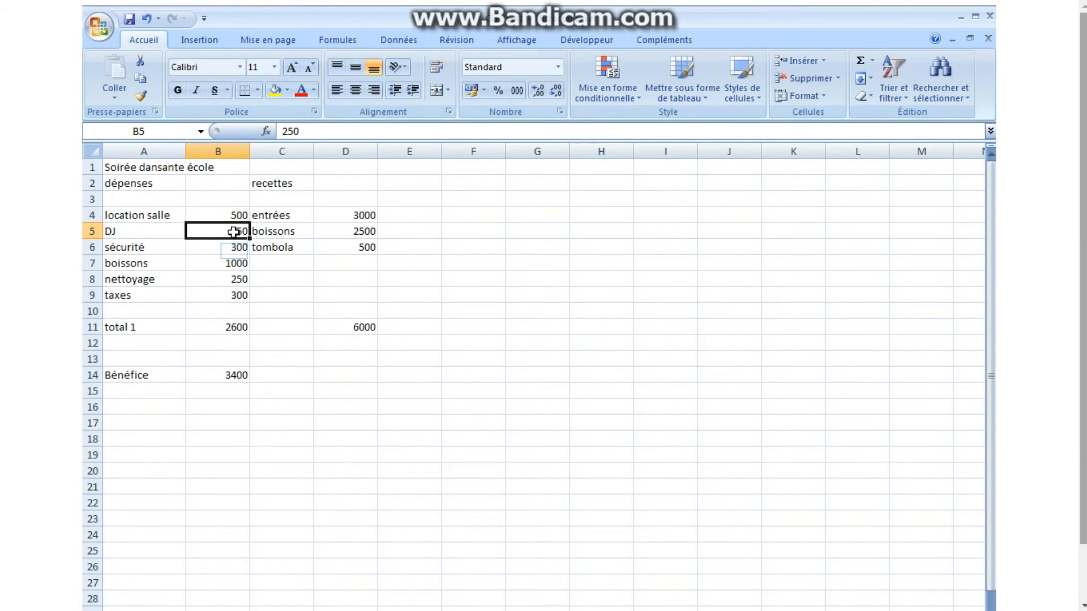
{"action": "left_click", "coordinate": [234, 249]}
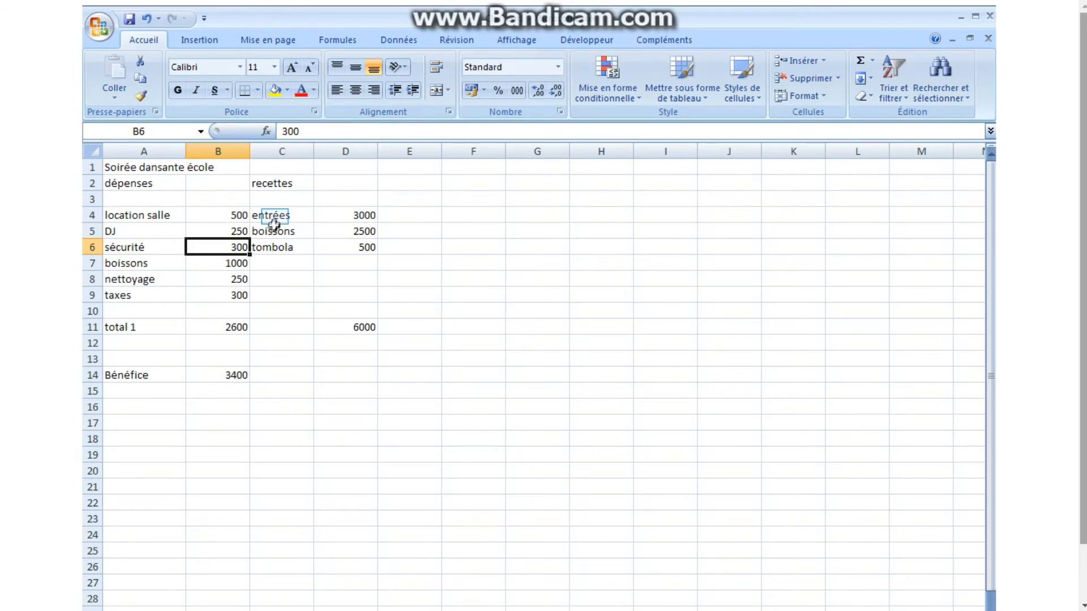
{"action": "left_click", "coordinate": [281, 216]}
{"action": "left_click", "coordinate": [283, 235]}
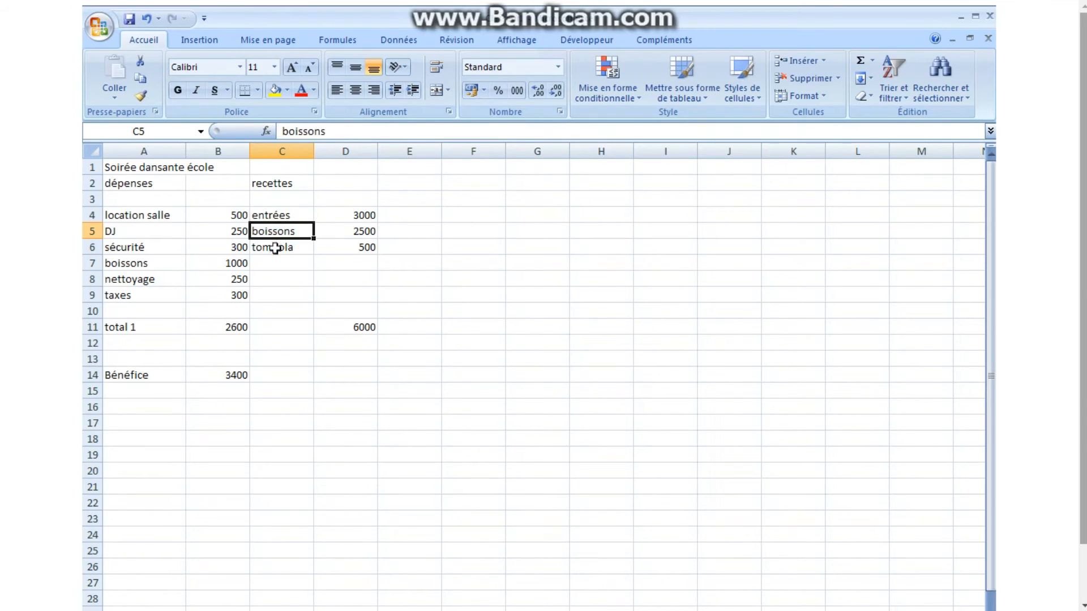
{"action": "left_click", "coordinate": [275, 253]}
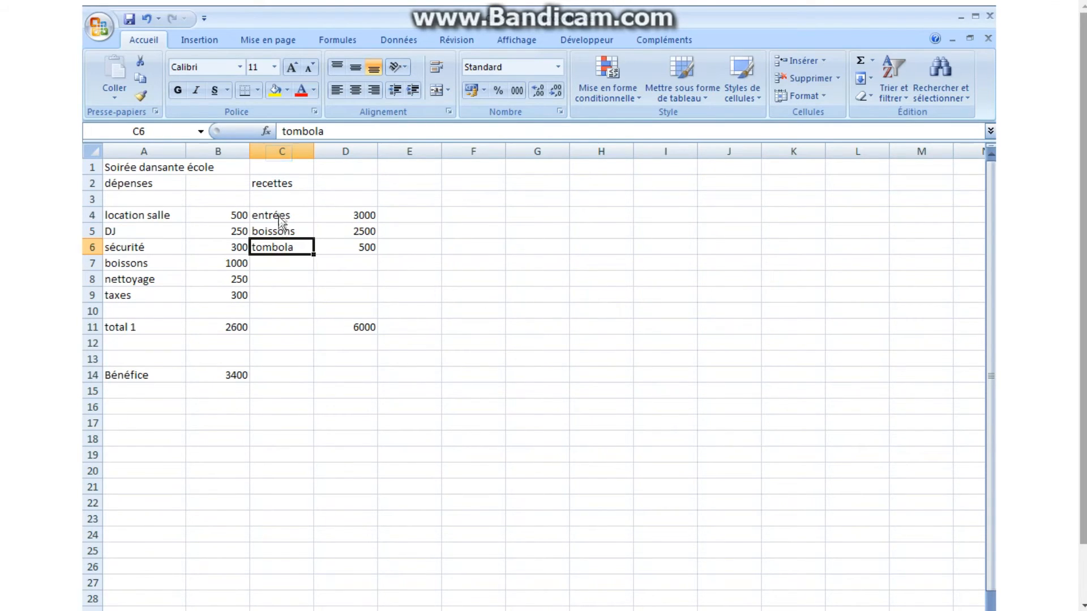
{"action": "right_click", "coordinate": [280, 154]}
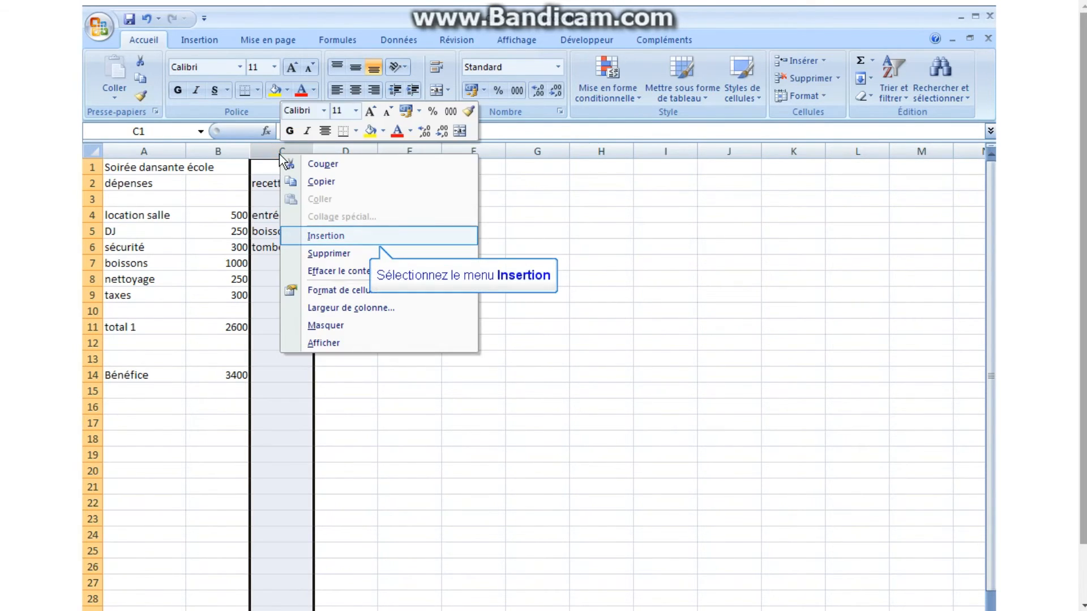
{"action": "left_click", "coordinate": [325, 233]}
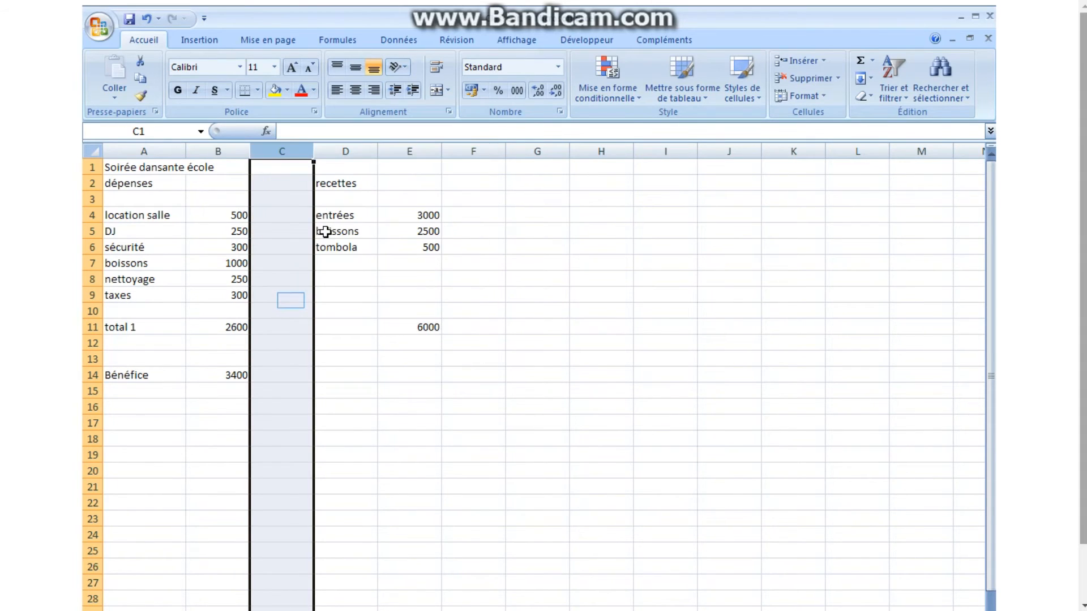
{"action": "left_click", "coordinate": [291, 300]}
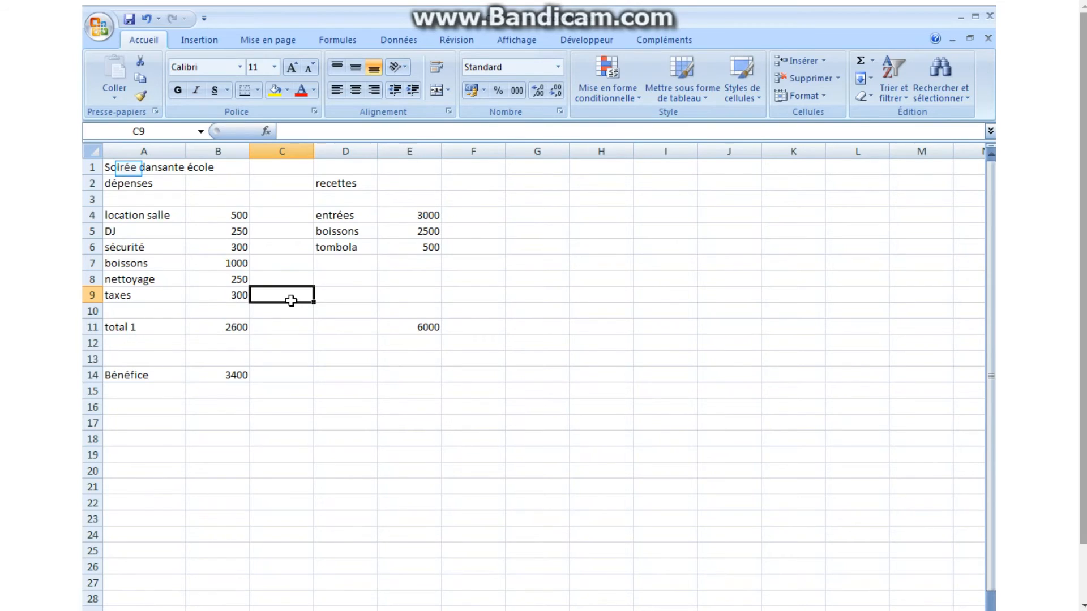
- Merge and center the title "Soirée dansante école" across cells A1 to E1
{"action": "left_click", "coordinate": [130, 168]}
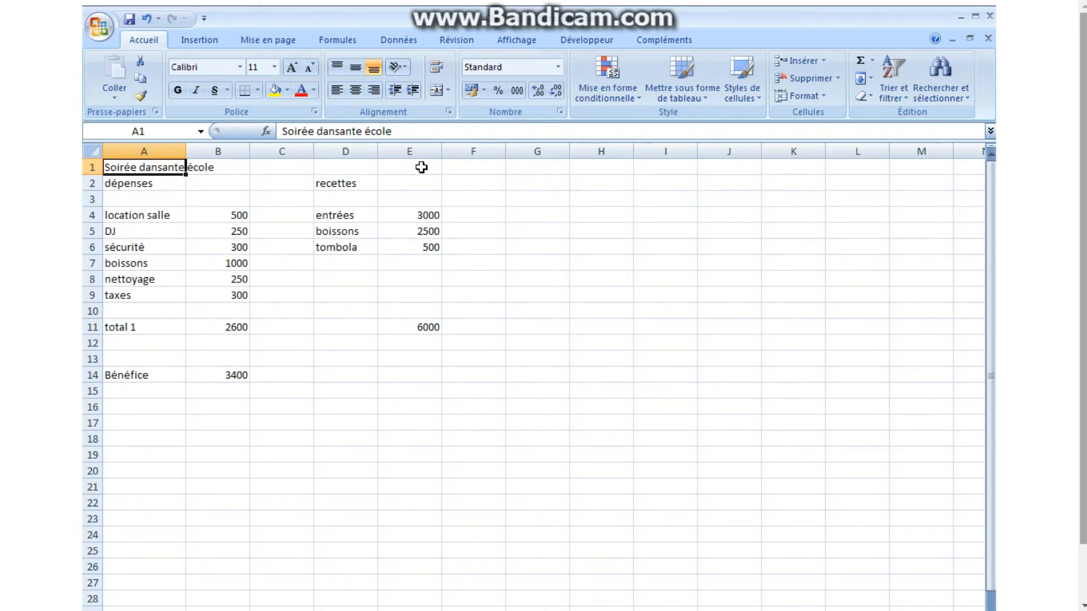
{"action": "left_click_drag", "start_coordinate": [421, 167], "coordinate": [144, 168]}
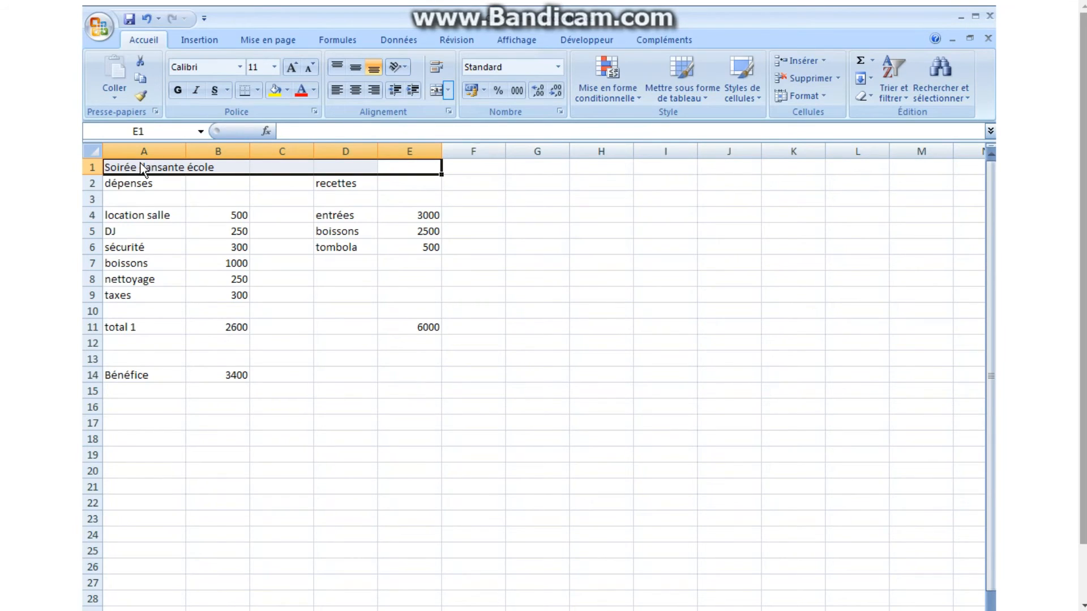
{"action": "left_click", "coordinate": [450, 90]}
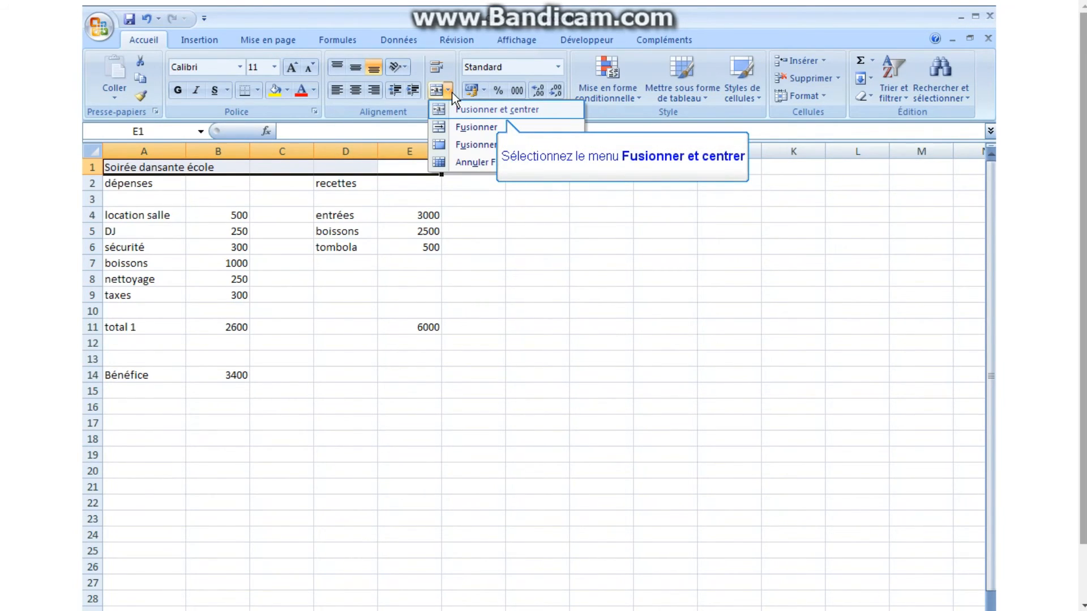
{"action": "left_click", "coordinate": [480, 110]}
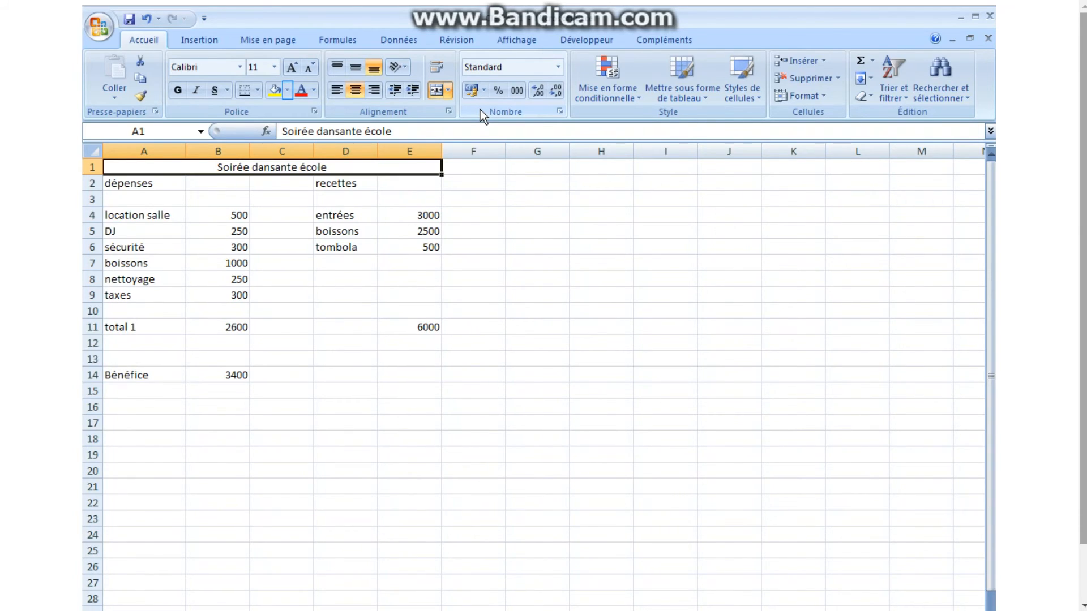
- Fill the merged title cell with standard light blue and increase its font size to 18
{"action": "left_click", "coordinate": [287, 90]}
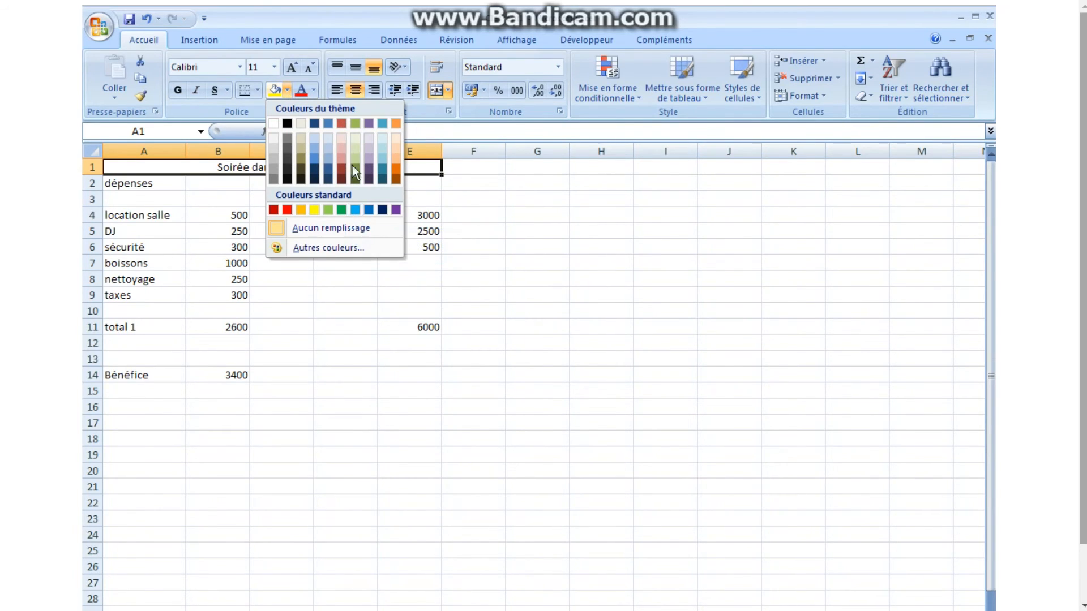
{"action": "left_click", "coordinate": [356, 210]}
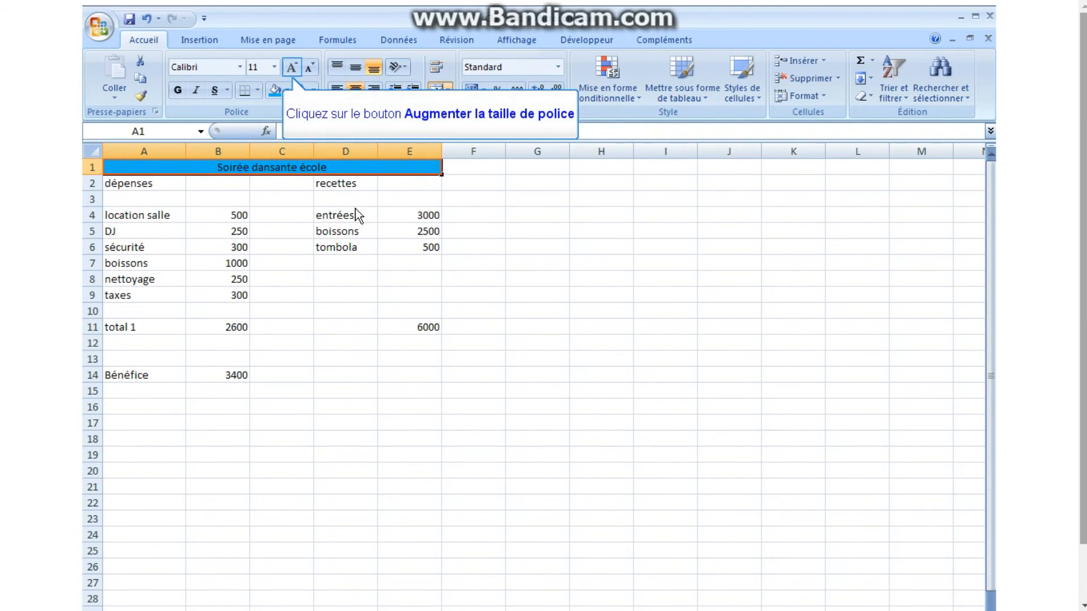
{"action": "left_click", "coordinate": [295, 64]}
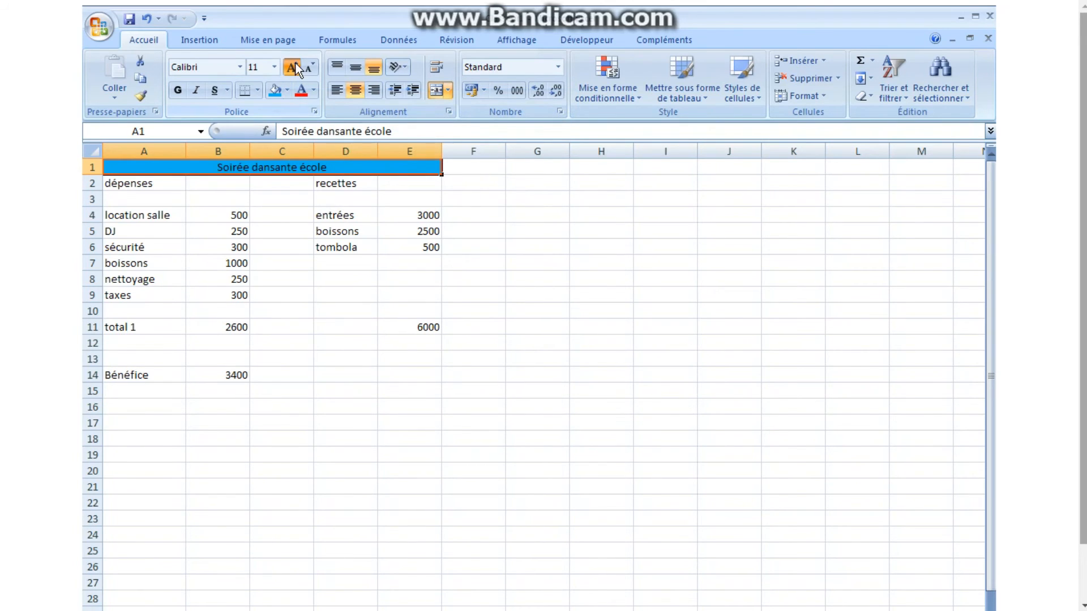
{"action": "left_click", "coordinate": [297, 65]}
{"action": "left_click", "coordinate": [296, 65]}
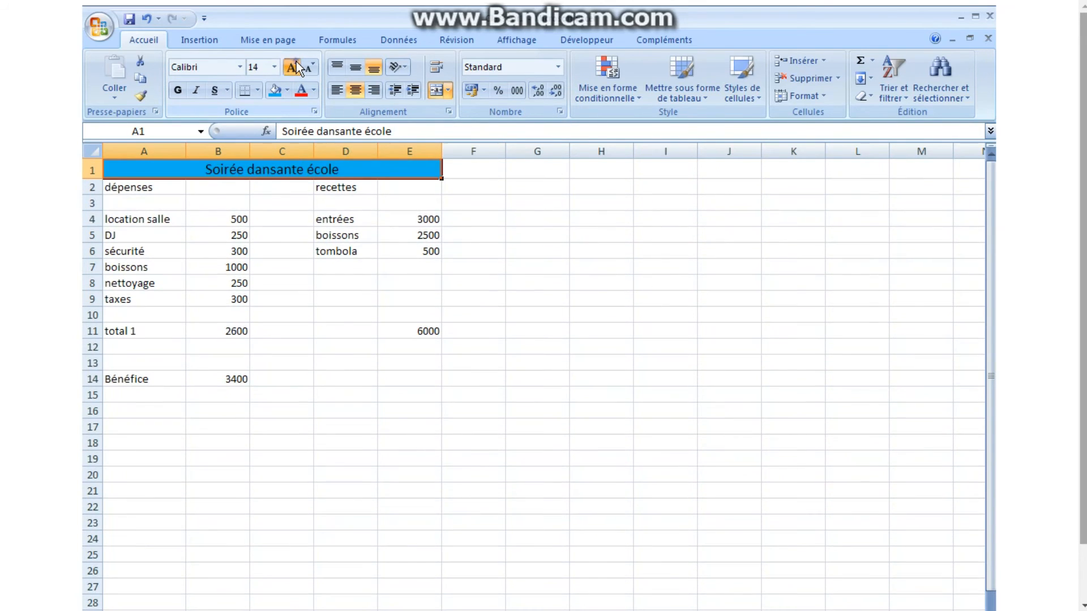
{"action": "left_click", "coordinate": [297, 65]}
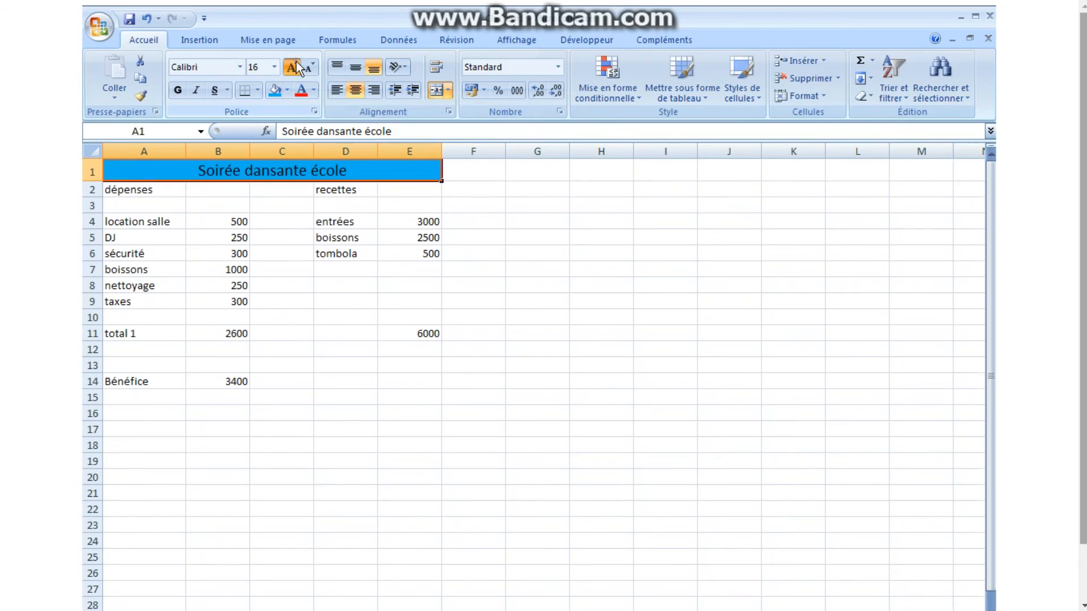
{"action": "left_click", "coordinate": [297, 63]}
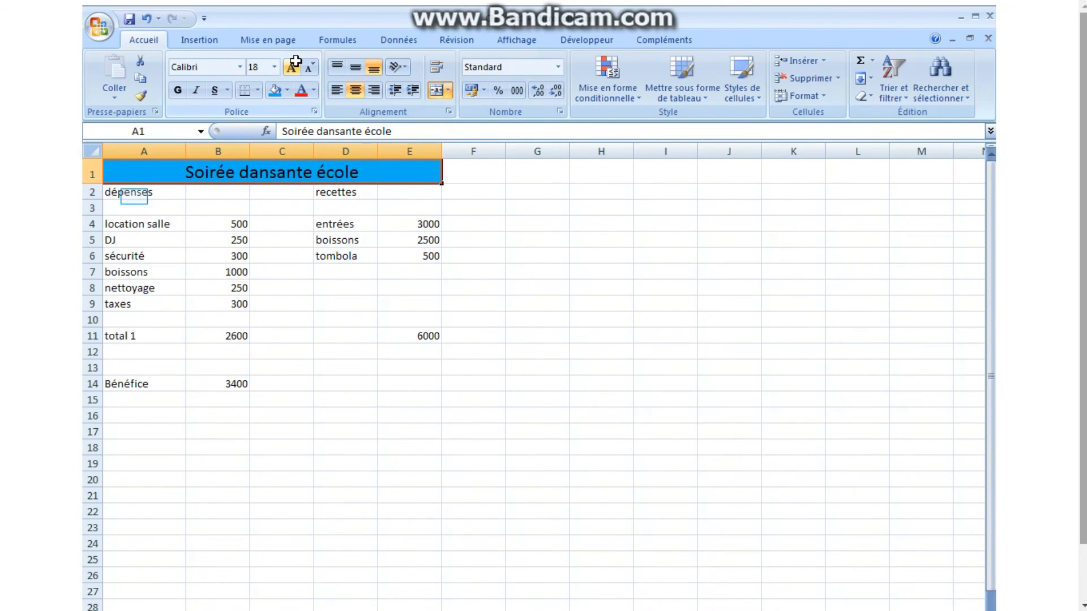
- Format the dépenses and recettes heading row A2:E2 in bold, size 14, with a yellow fill
{"action": "left_click", "coordinate": [134, 196]}
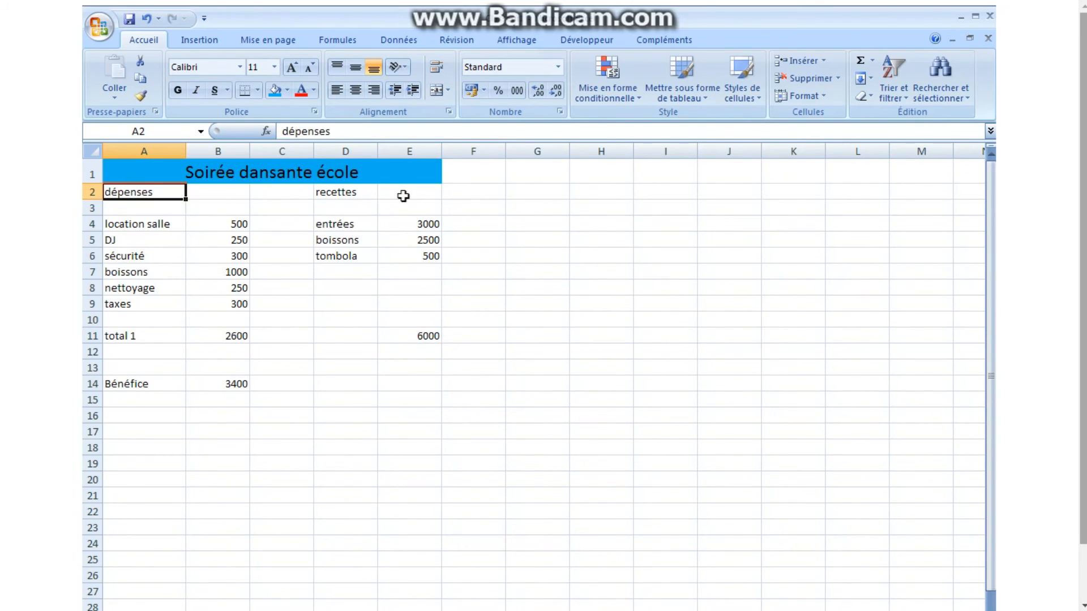
{"action": "left_click_drag", "start_coordinate": [412, 194], "coordinate": [168, 194]}
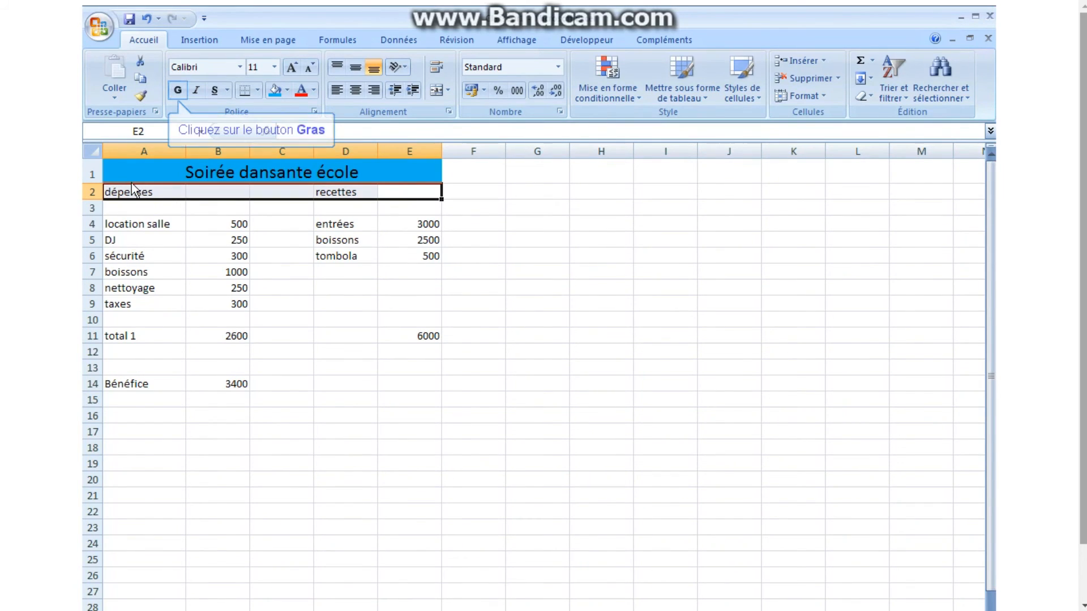
{"action": "left_click", "coordinate": [177, 90]}
{"action": "left_click", "coordinate": [274, 67]}
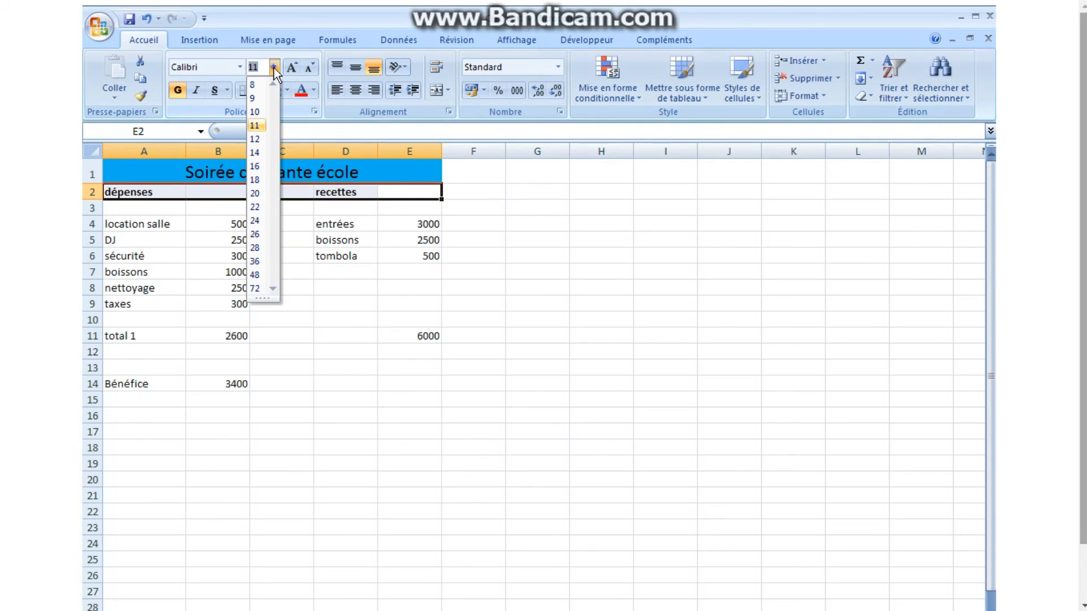
{"action": "left_click", "coordinate": [263, 153]}
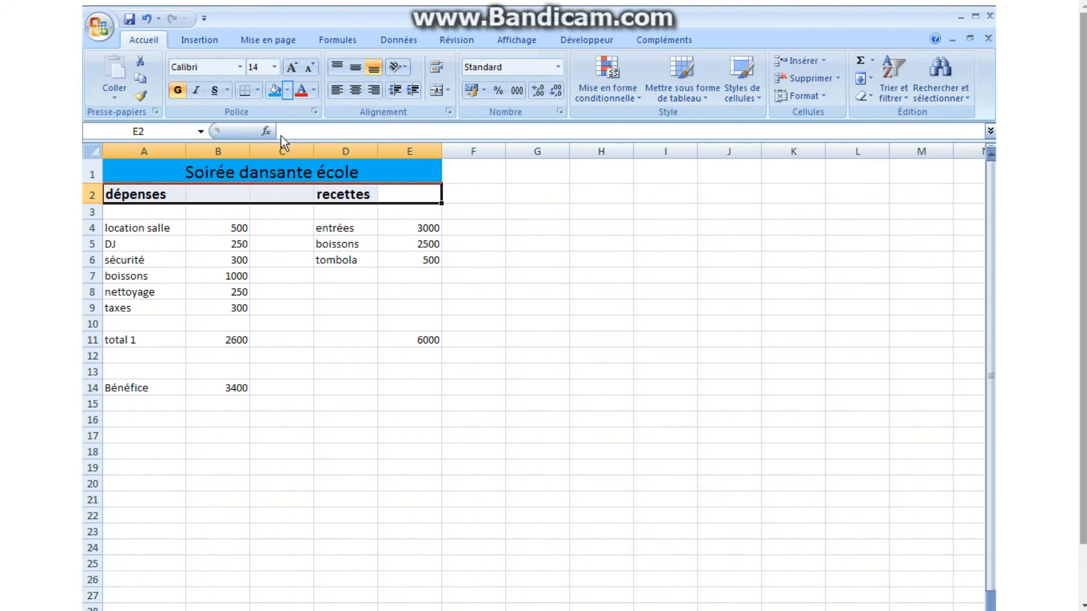
{"action": "left_click", "coordinate": [287, 90]}
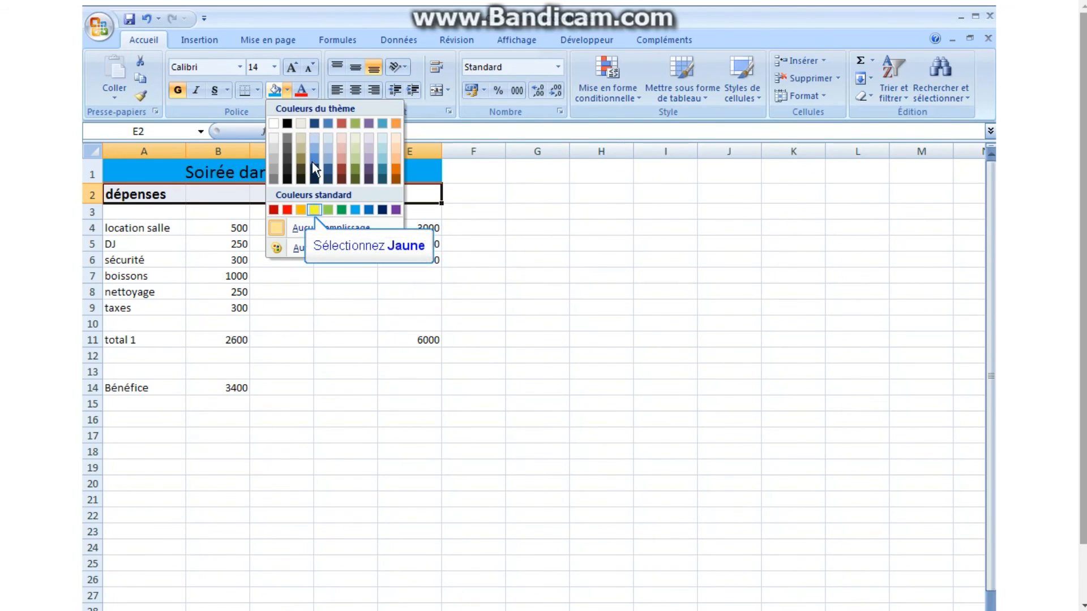
{"action": "left_click", "coordinate": [315, 211]}
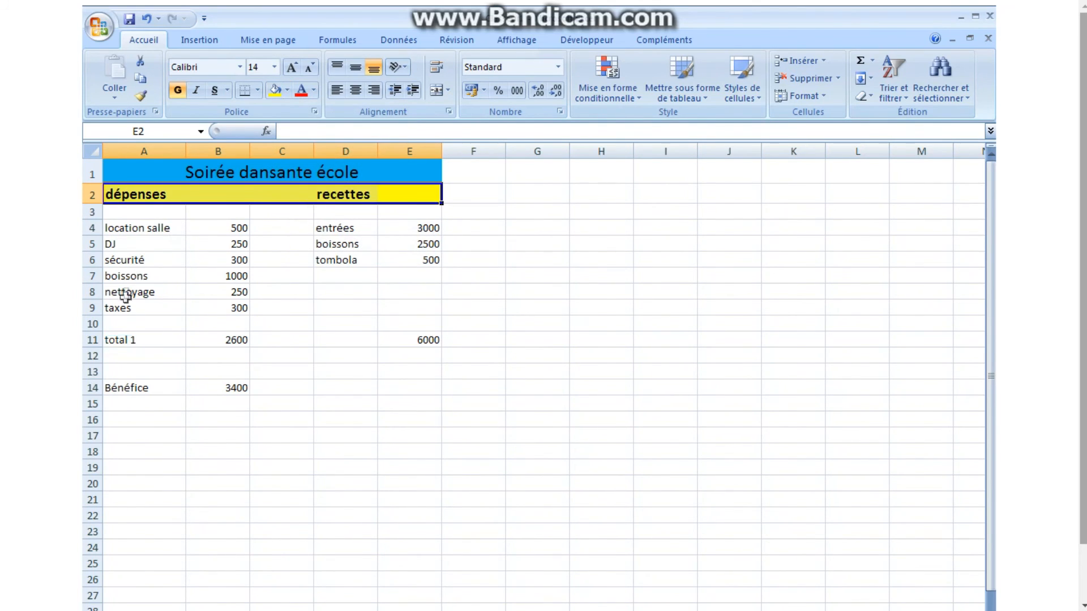
- Change the label in A11 to "total D" and enter the label "Total R" in D11
{"action": "left_click", "coordinate": [119, 344]}
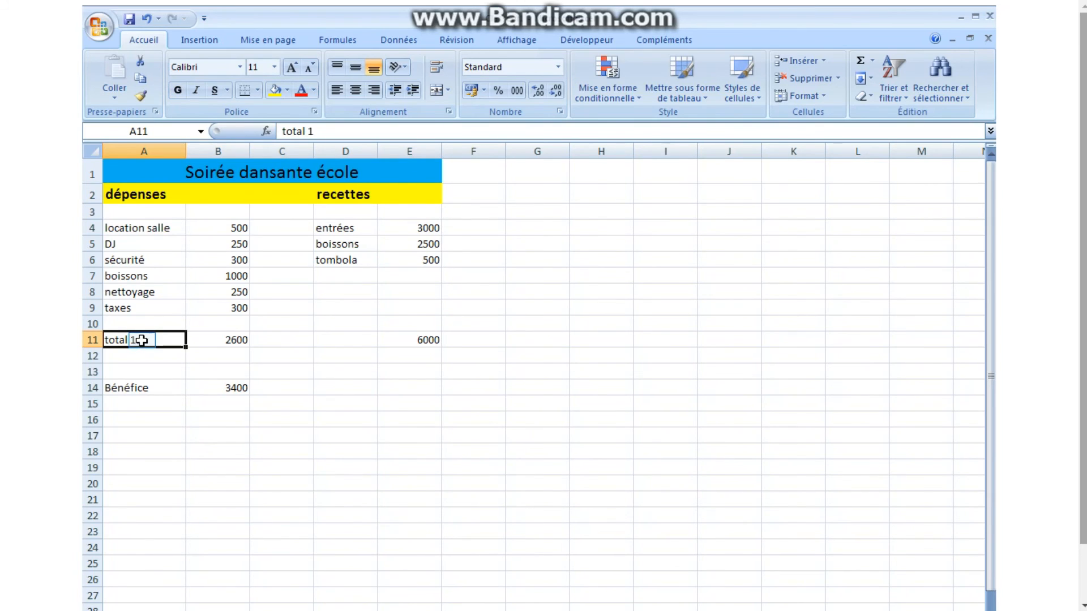
{"action": "left_click", "coordinate": [326, 132]}
{"action": "key", "text": "BackSpace"}
{"action": "key", "text": "BackSpace"}
{"action": "type", "text": "D"}
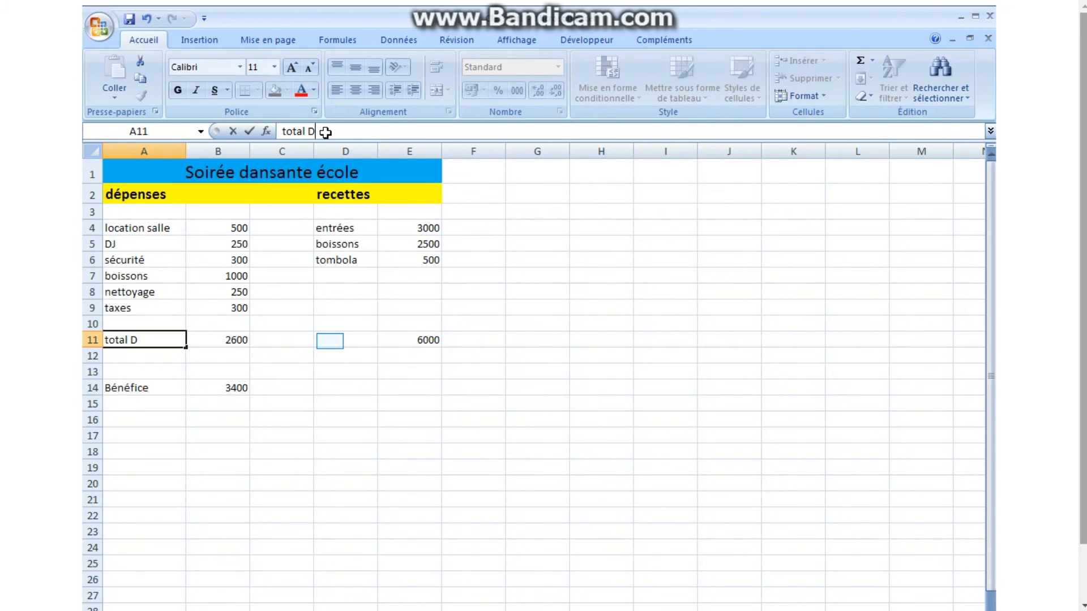
{"action": "left_click", "coordinate": [330, 341]}
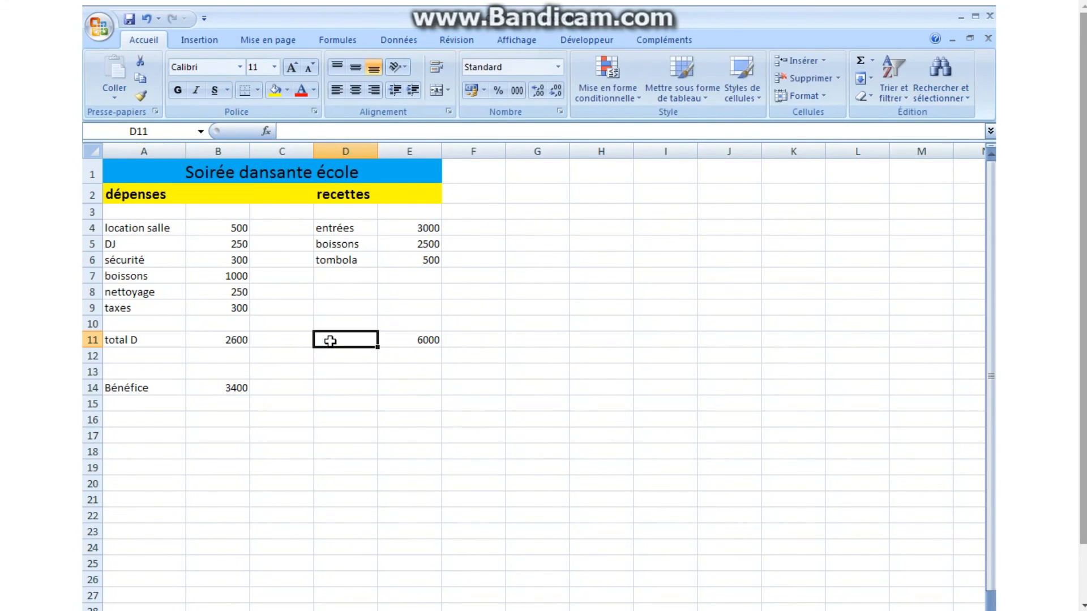
{"action": "type", "text": "Total R"}
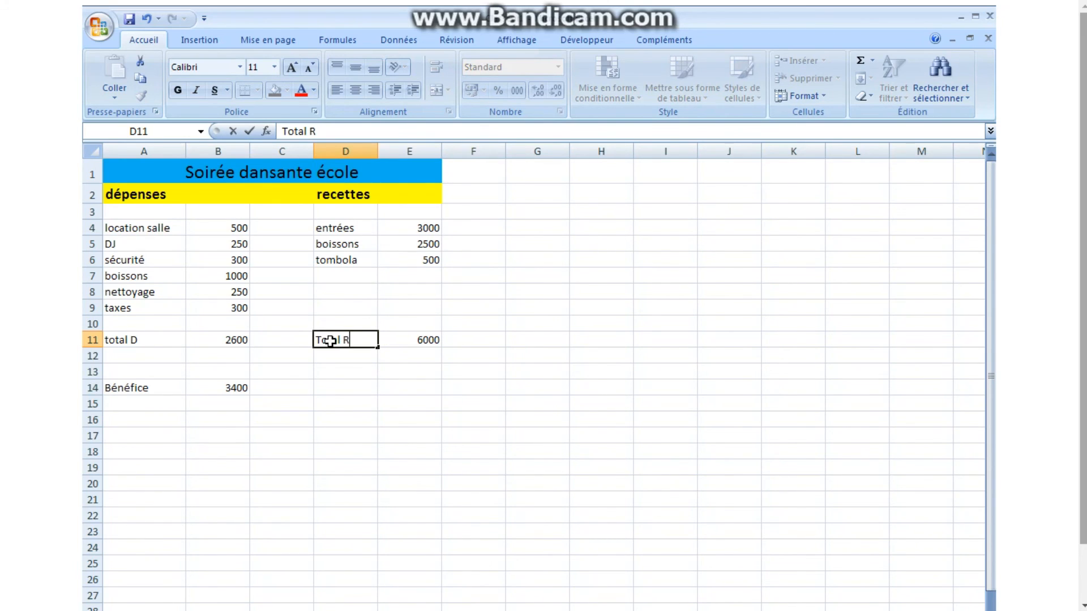
- Format the totals row A11:E11 in bold, size 12, with a red fill
{"action": "left_click_drag", "start_coordinate": [402, 342], "coordinate": [124, 340]}
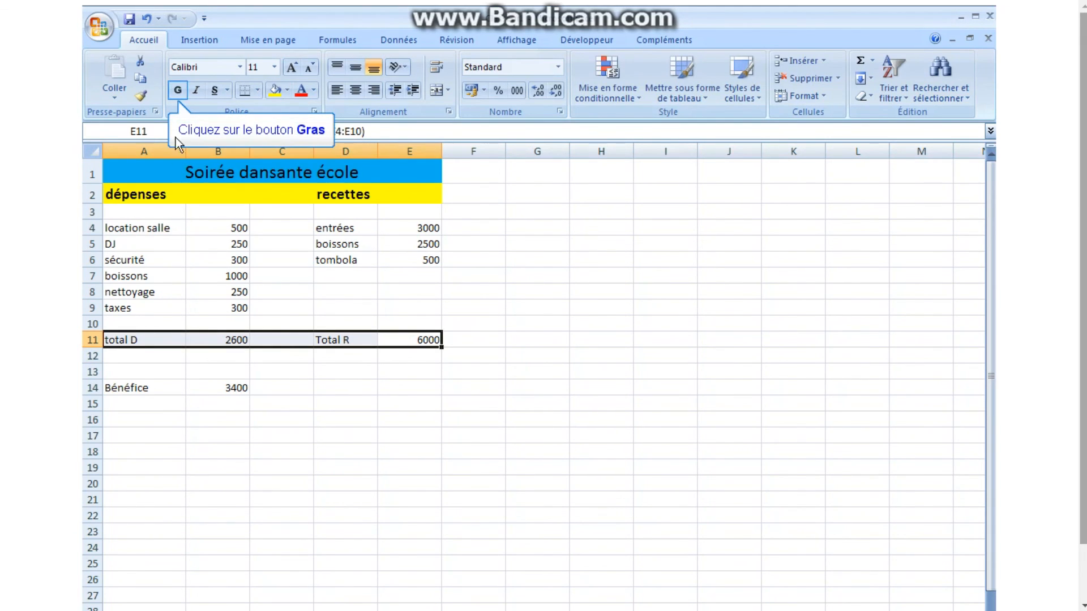
{"action": "left_click", "coordinate": [175, 94]}
{"action": "left_click", "coordinate": [274, 67]}
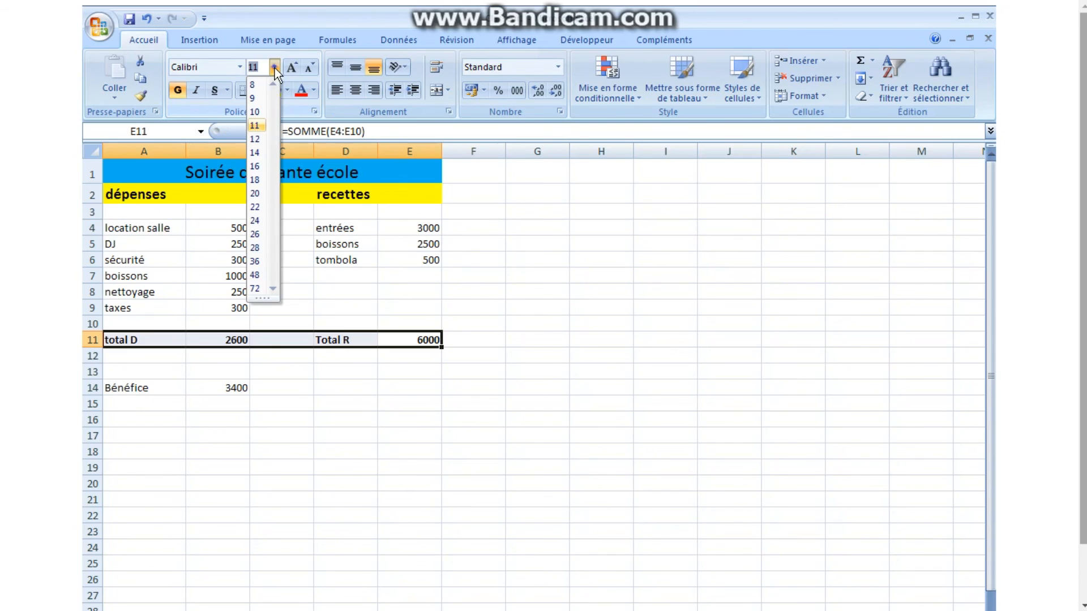
{"action": "left_click", "coordinate": [263, 138]}
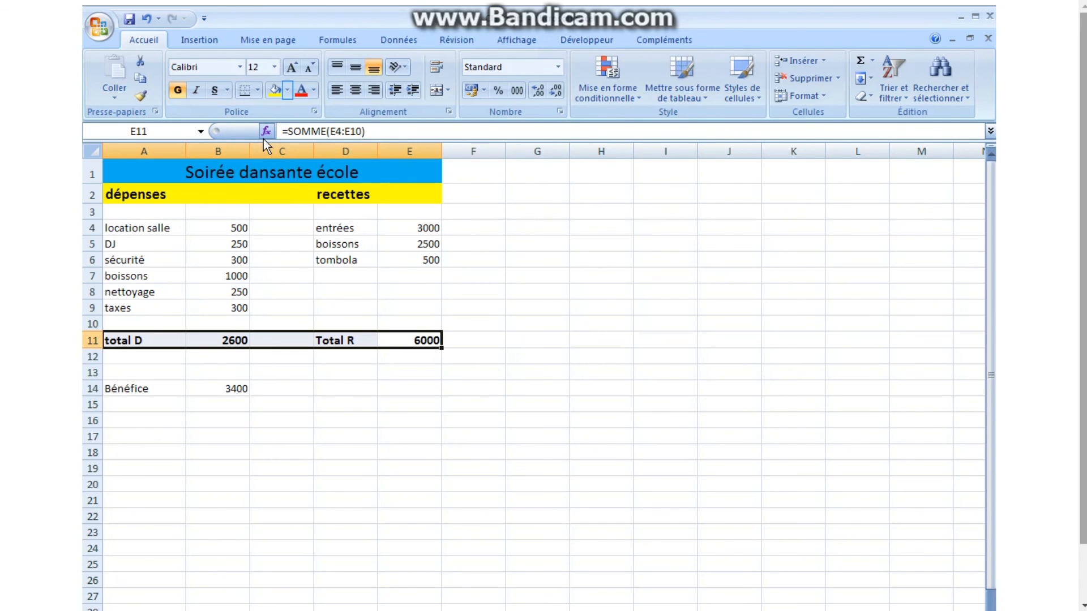
{"action": "left_click", "coordinate": [285, 90]}
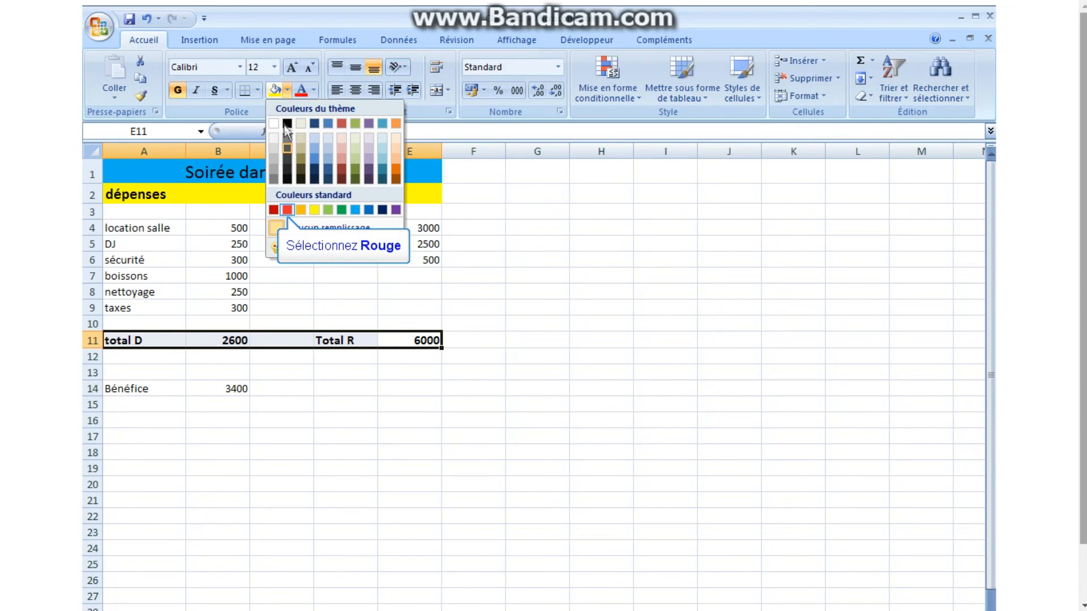
{"action": "left_click", "coordinate": [287, 209]}
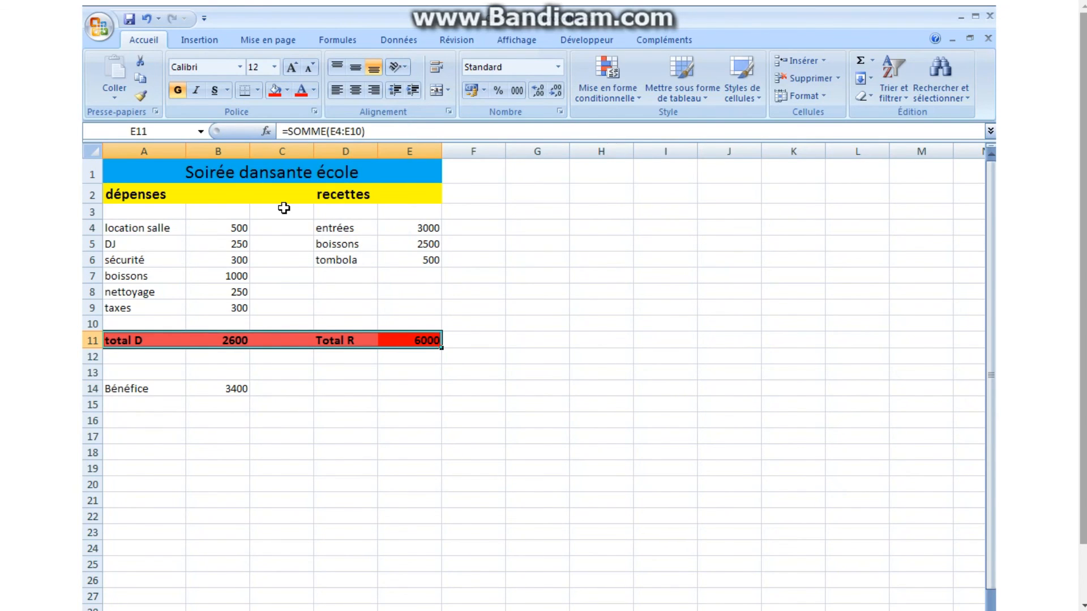
- Fill the Bénéfice cells A14:B14 with standard light green and set their font size to 22
{"action": "left_click_drag", "start_coordinate": [228, 388], "coordinate": [167, 389]}
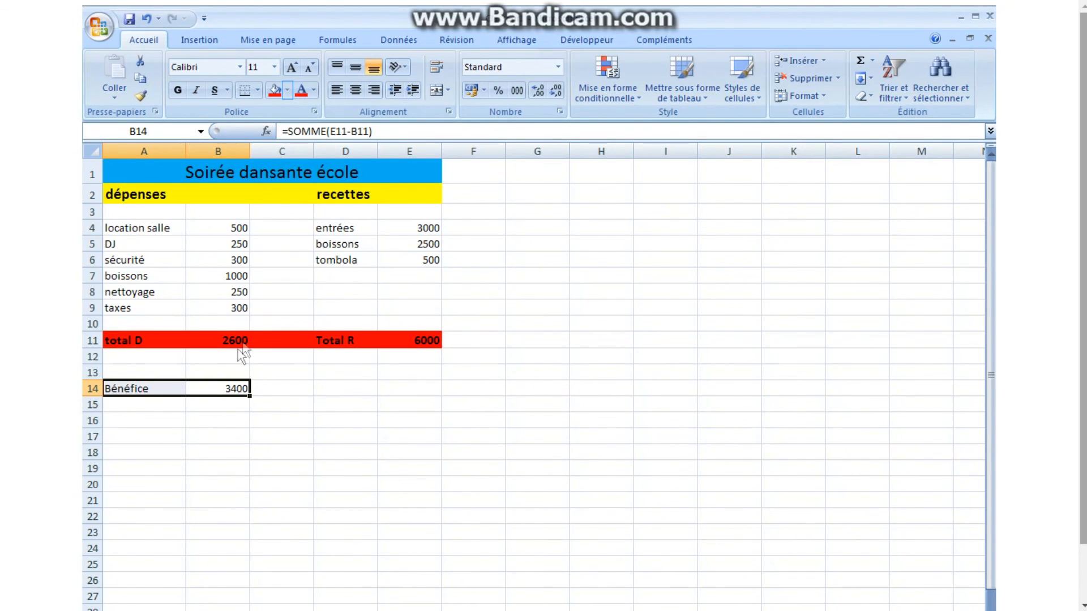
{"action": "left_click", "coordinate": [288, 91]}
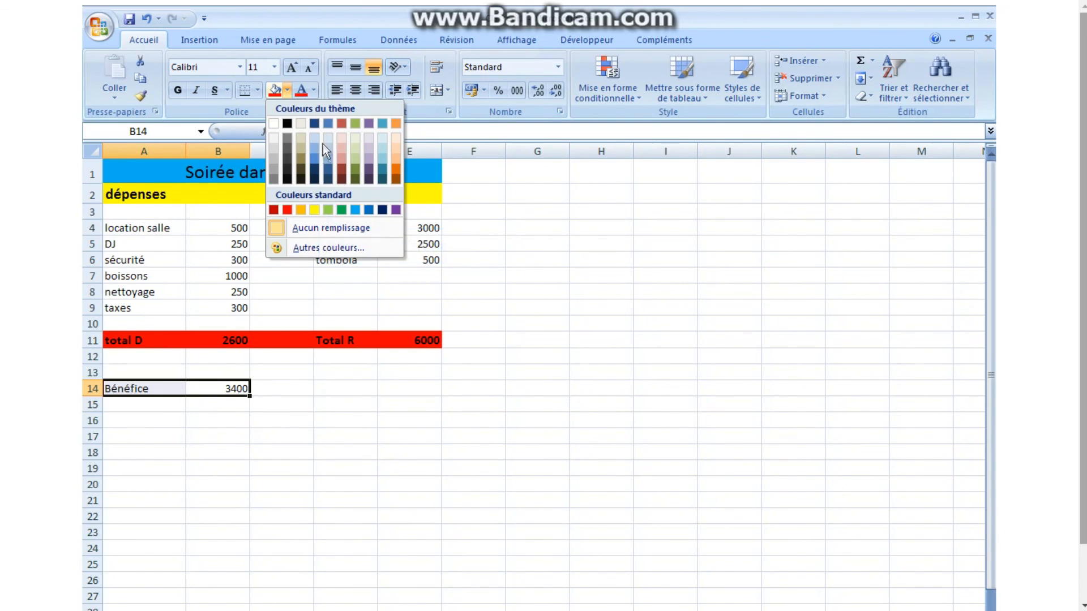
{"action": "left_click", "coordinate": [328, 210]}
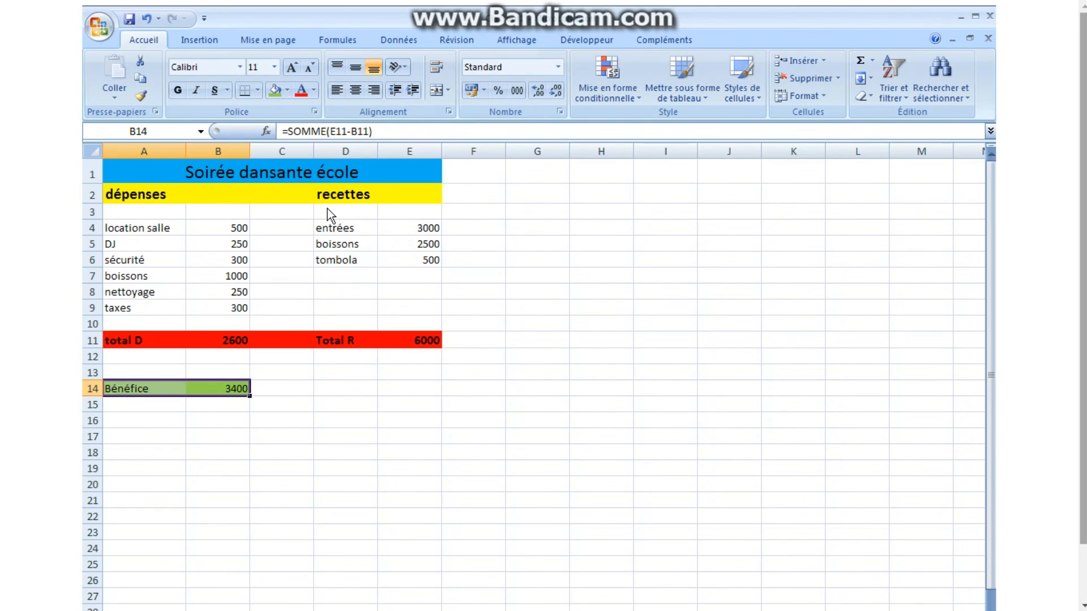
{"action": "left_click", "coordinate": [274, 67]}
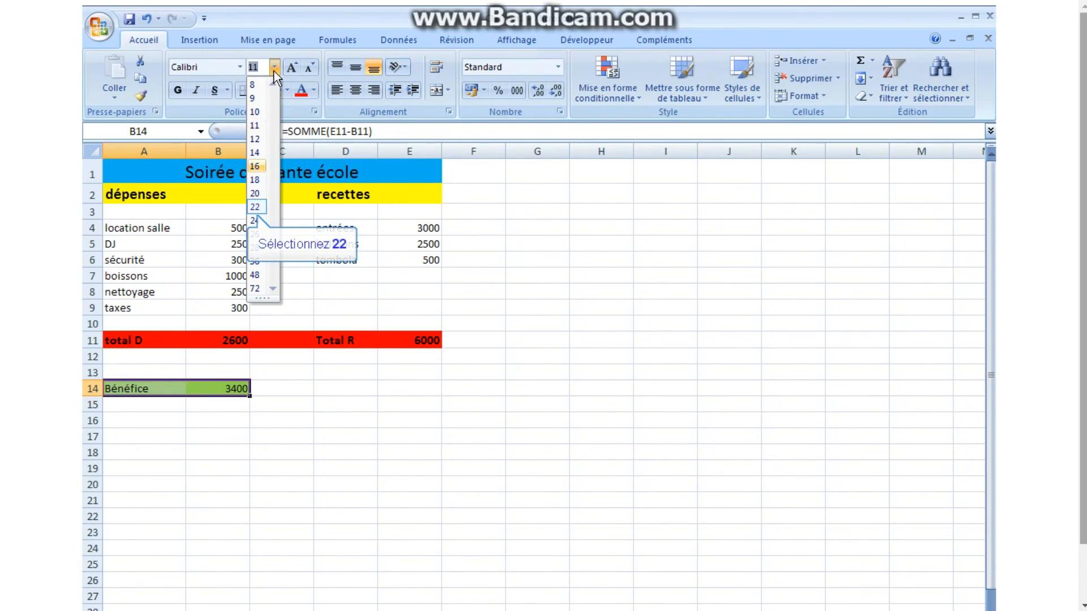
{"action": "left_click", "coordinate": [256, 206]}
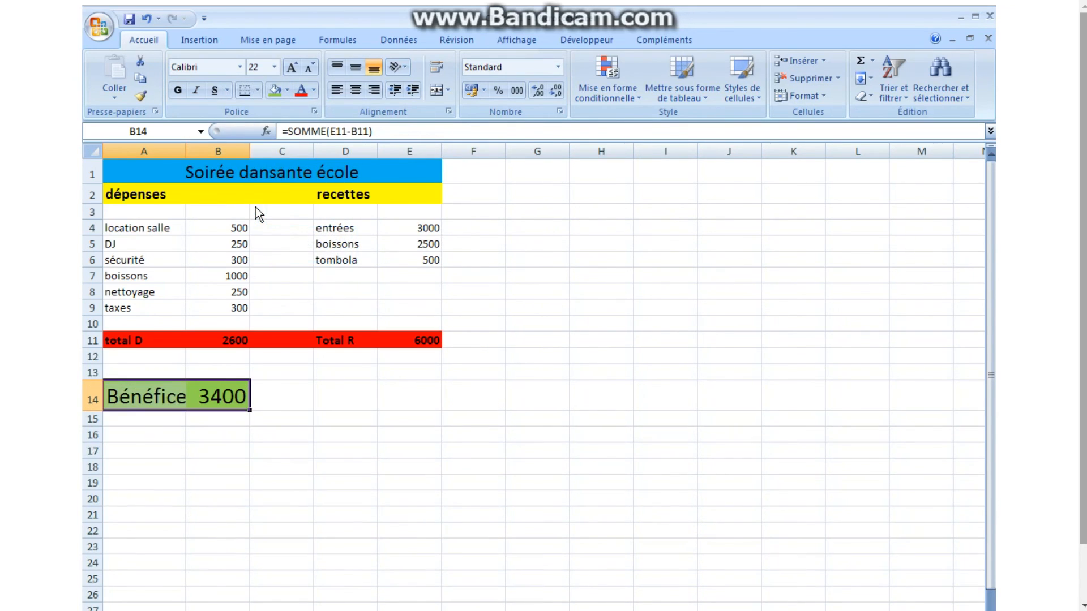